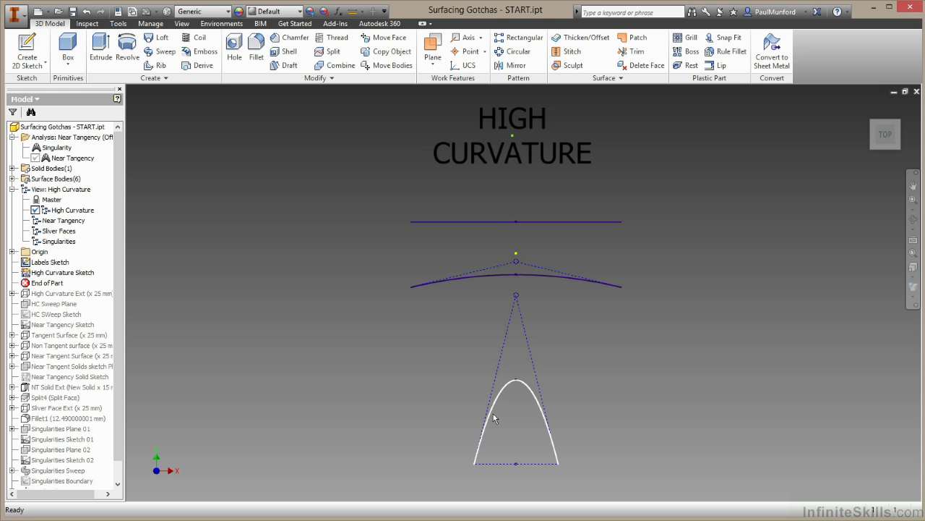
# Step: Roll the part forward past High Curvature Ext so its extruded surface shows in 3D
pyautogui.press('F6')
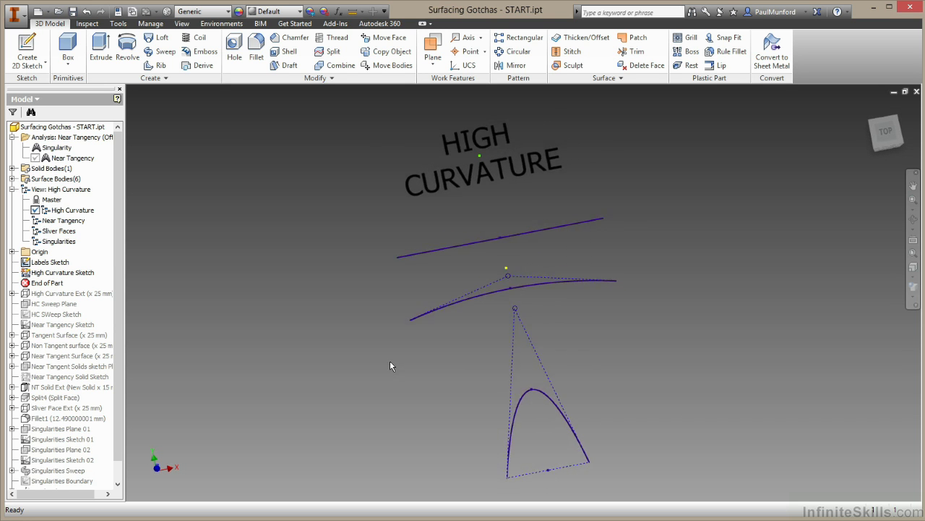
pyautogui.moveTo(50, 283); pyautogui.dragTo(59, 298)
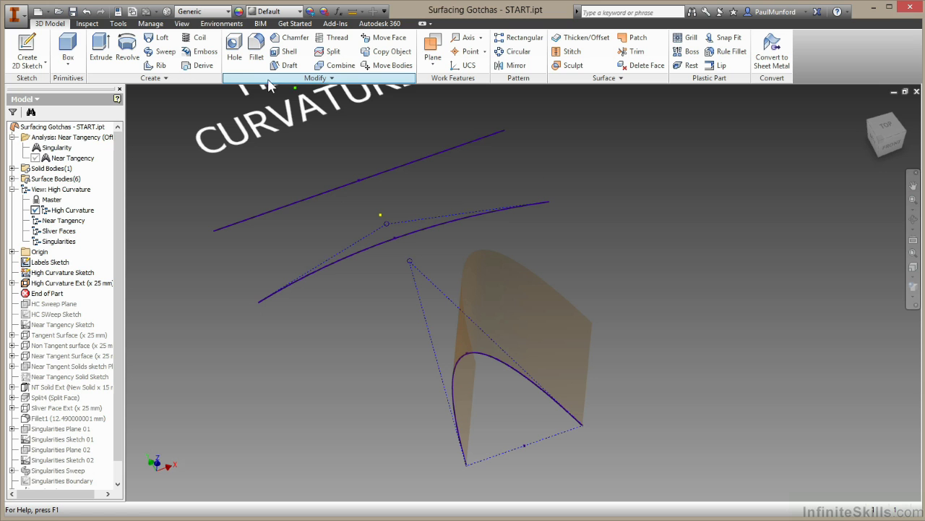
pyautogui.click(580, 37)
pyautogui.click(504, 256)
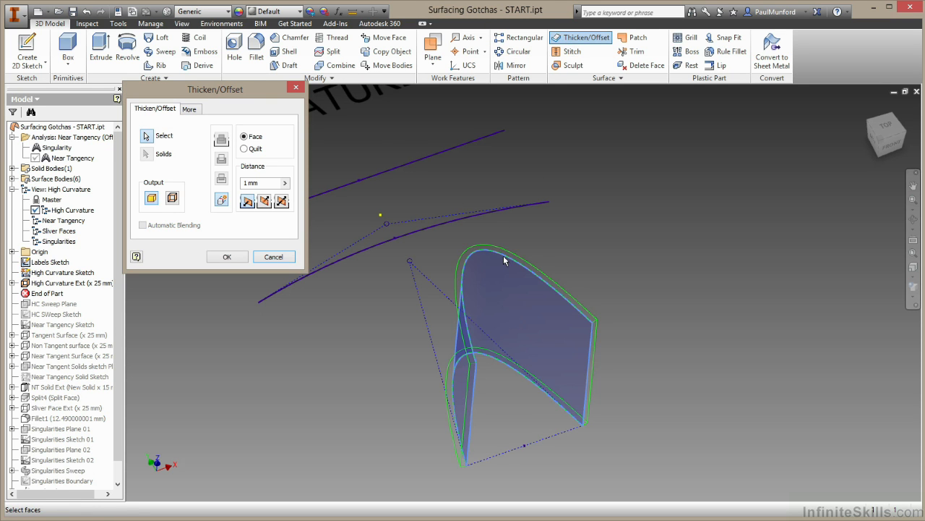
pyautogui.click(265, 202)
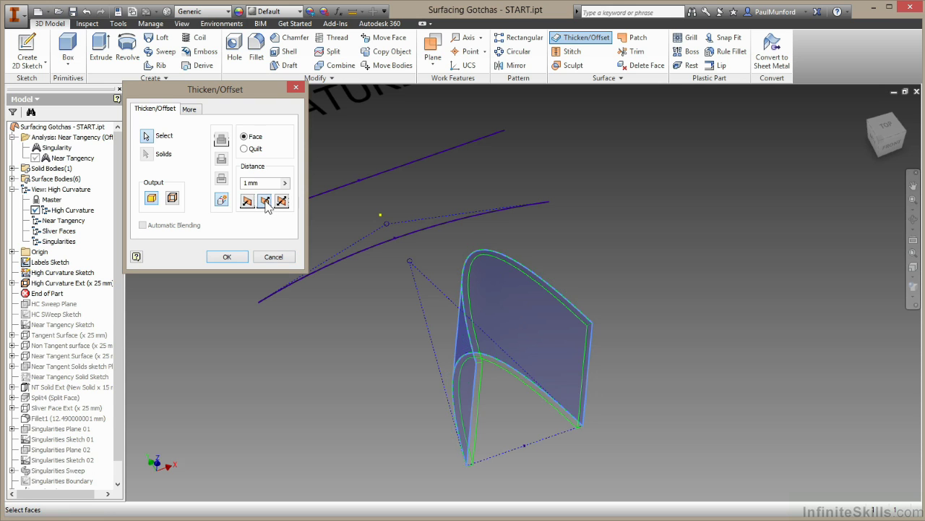
pyautogui.click(246, 183)
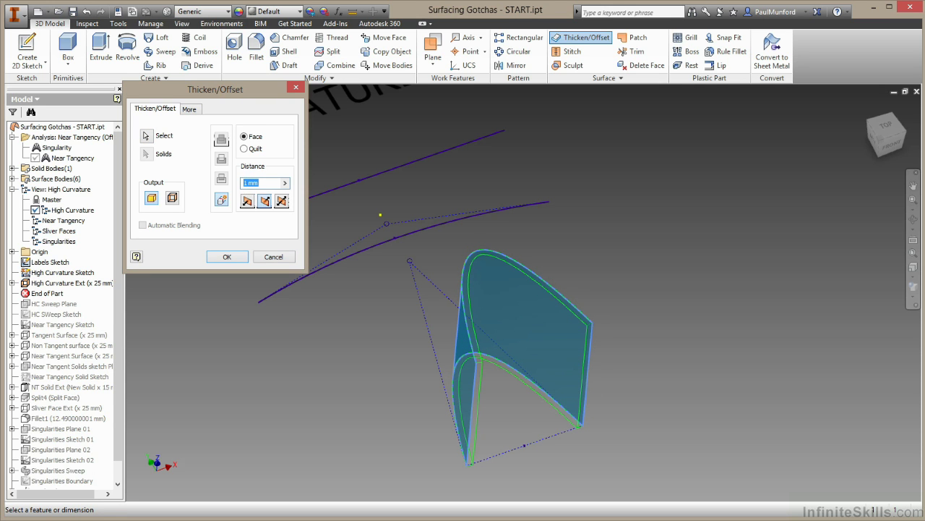
pyautogui.write('5')
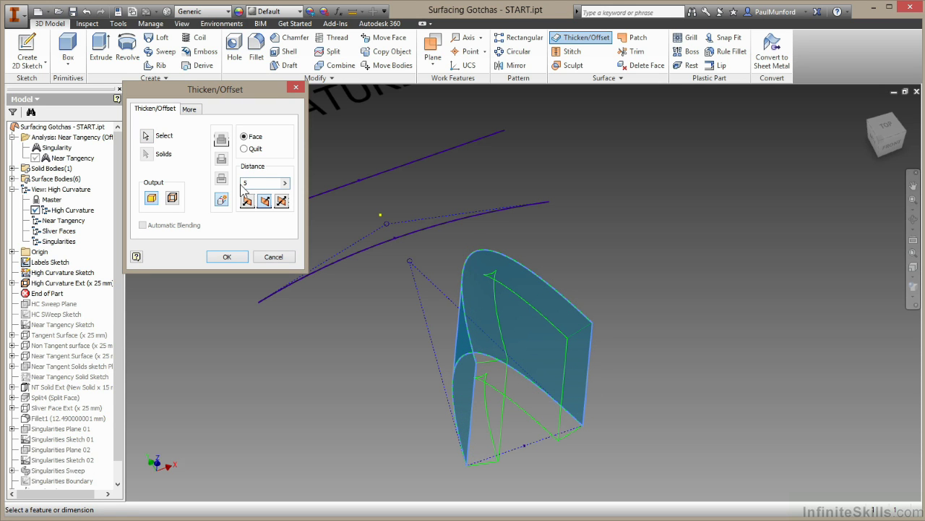
pyautogui.click(172, 199)
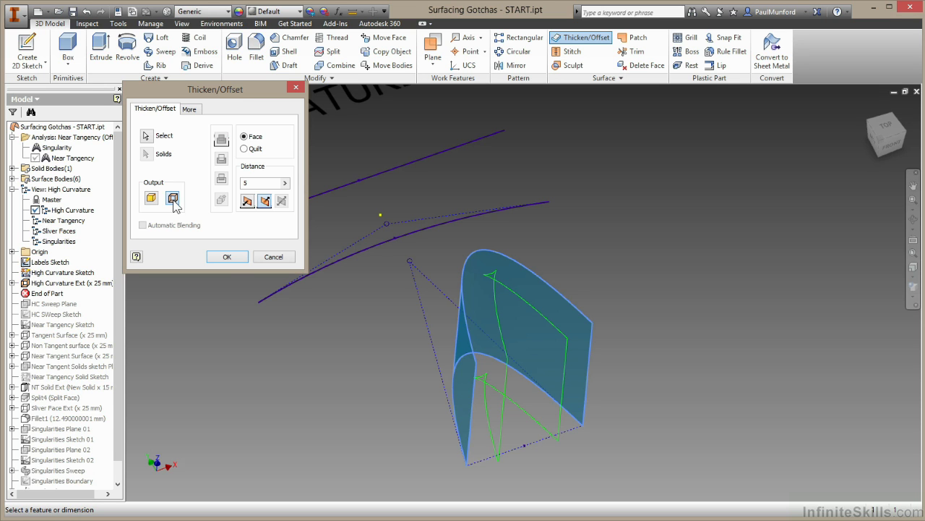
pyautogui.click(226, 257)
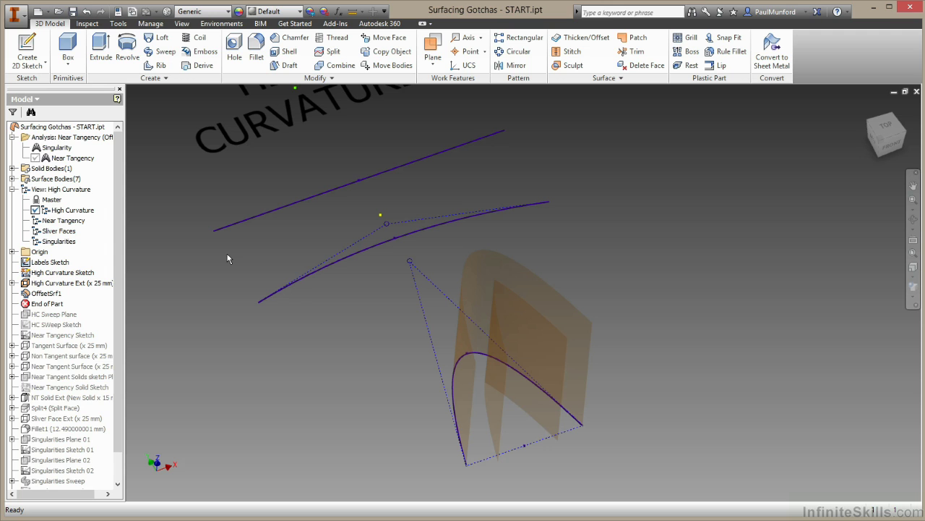
pyautogui.hotkey('ctrl', 'z')
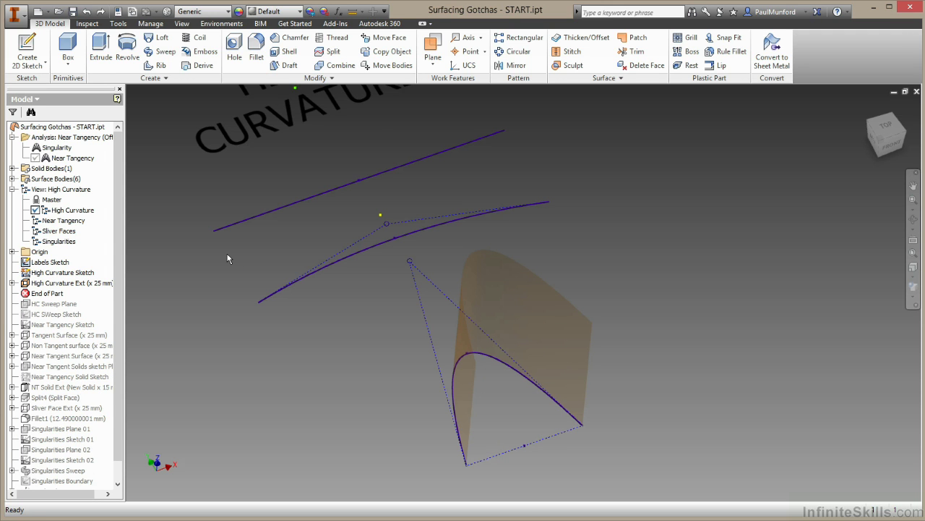
# Step: Roll forward past HC SWeep Sketch and set up a surface sweep of the green curve along the curved edge
pyautogui.click(65, 293)
pyautogui.moveTo(63, 315); pyautogui.dragTo(62, 316)
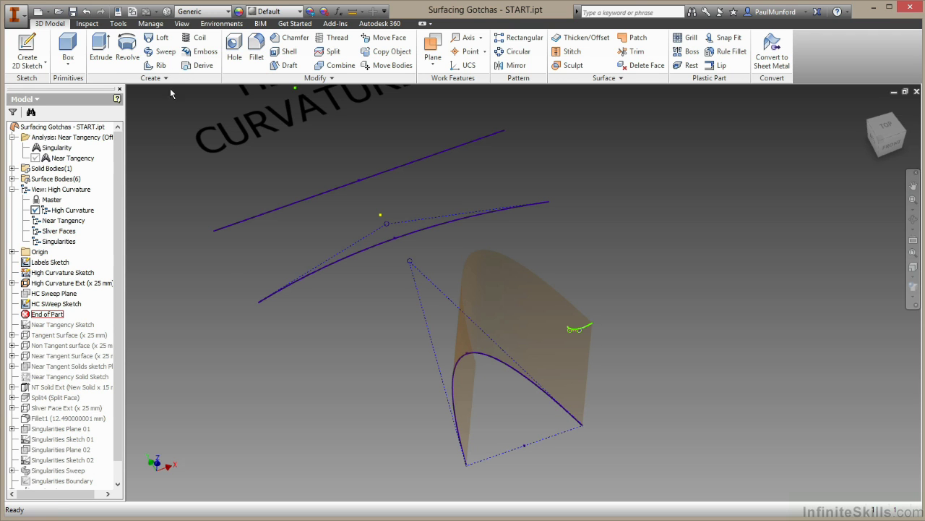
pyautogui.click(162, 51)
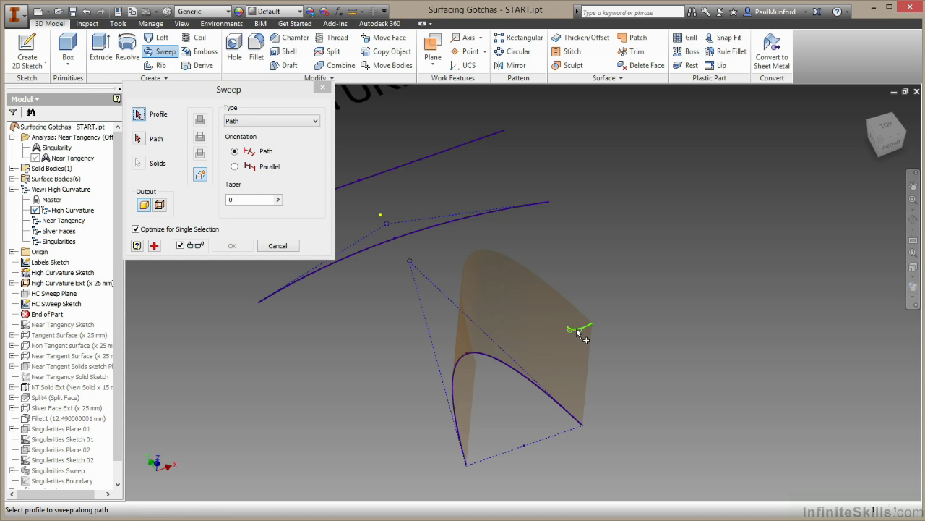
pyautogui.click(160, 206)
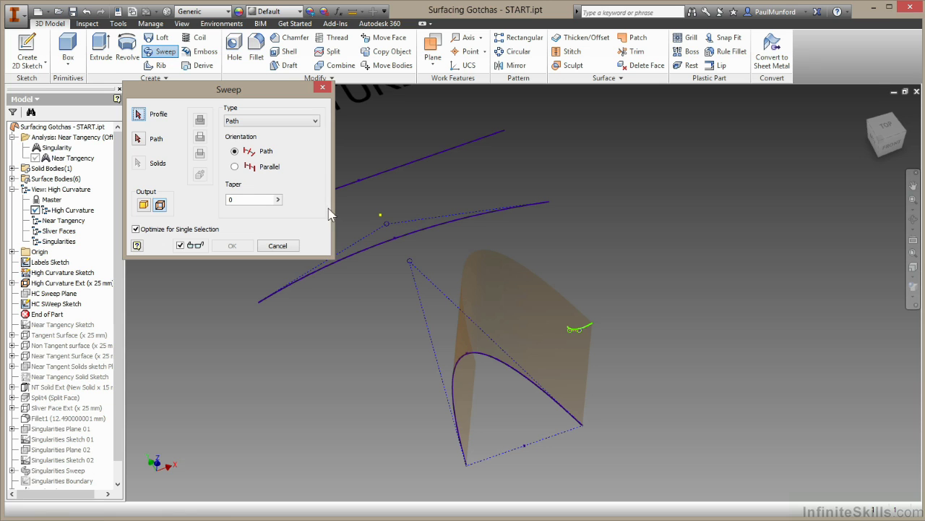
pyautogui.click(580, 334)
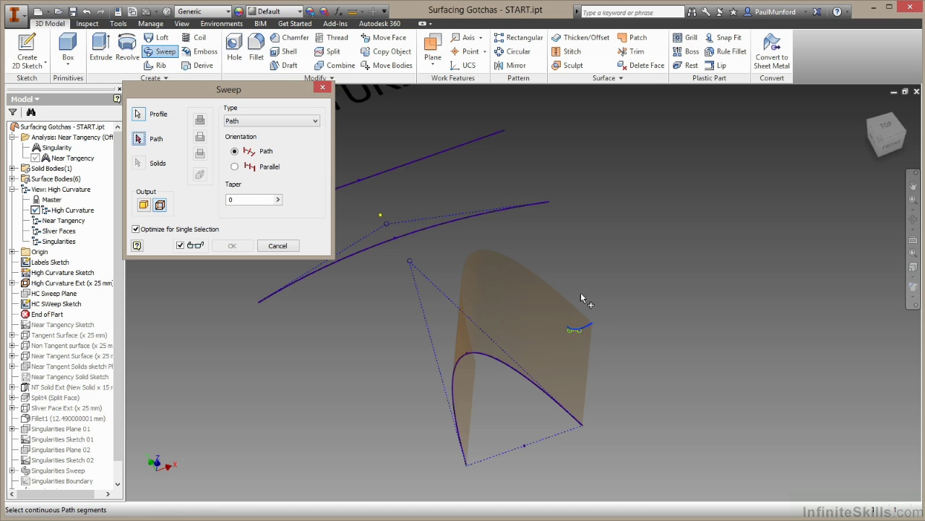
pyautogui.click(568, 301)
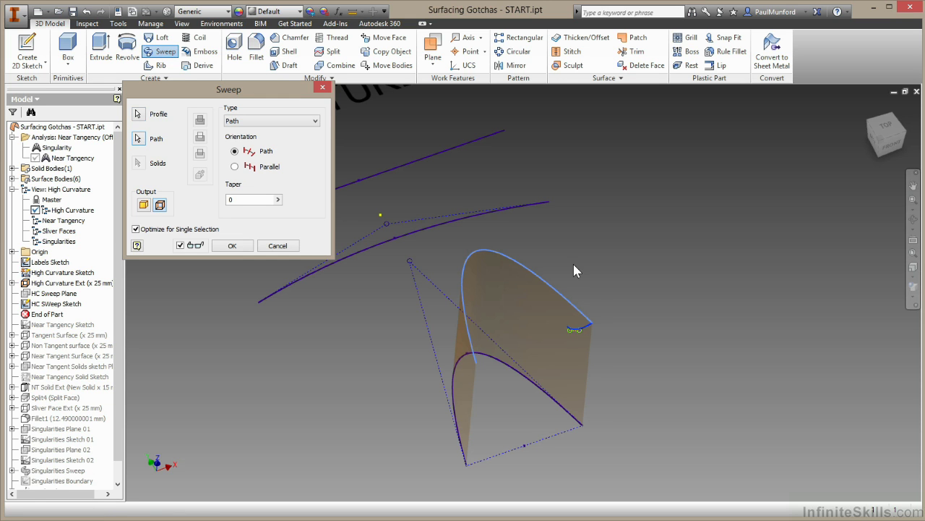
# Step: Run the sweep, review the self-intersection error preview, and cancel the failed sweep
pyautogui.click(232, 245)
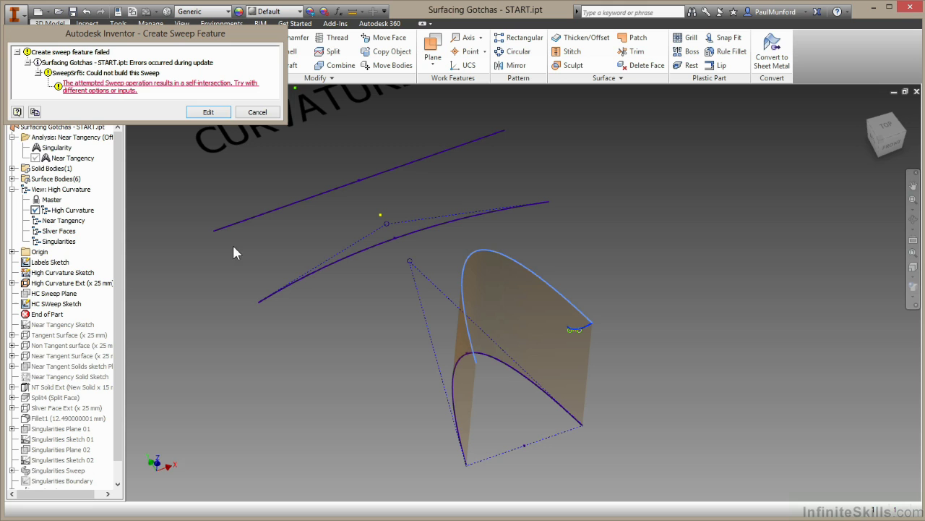
pyautogui.moveTo(152, 90)
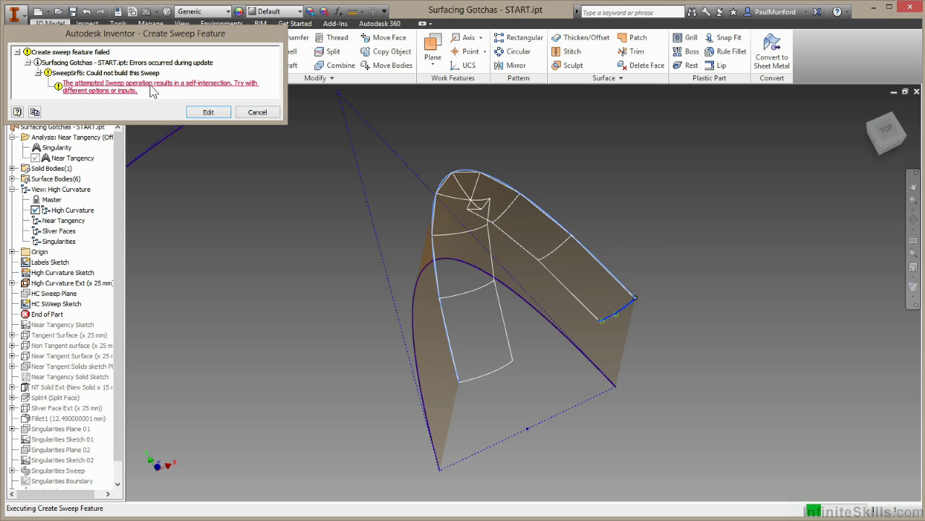
pyautogui.click(257, 112)
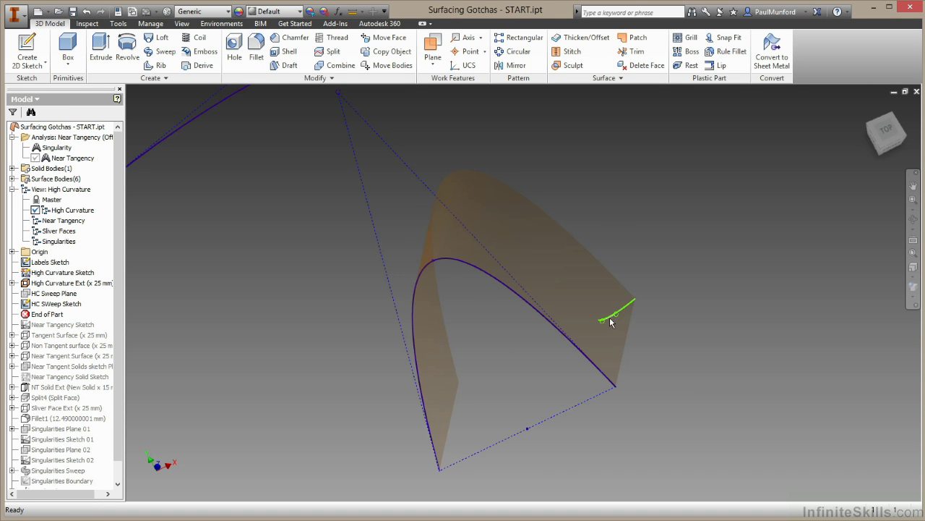
pyautogui.keyDown('shift'); pyautogui.moveTo(652, 302); pyautogui.dragTo(693, 285, button='middle'); pyautogui.keyUp('shift')
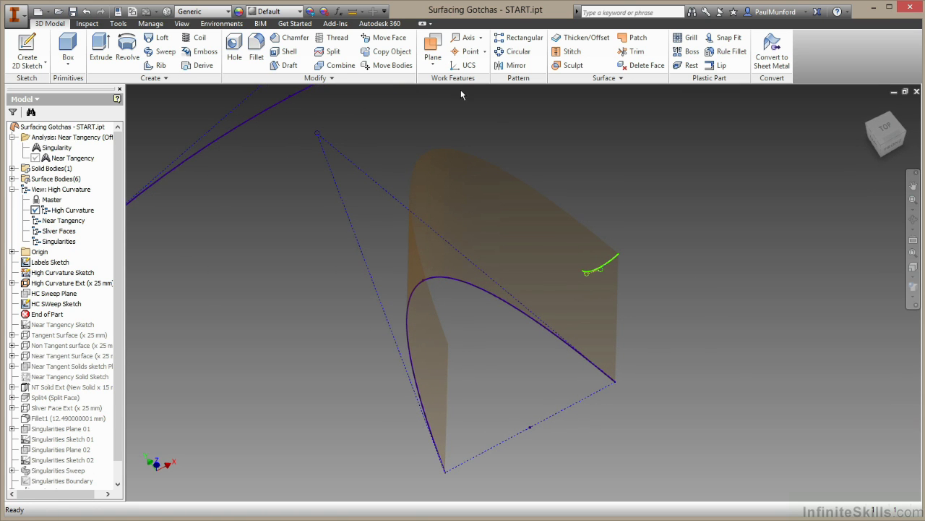
# Step: Start a new 3D sketch and include the green profile curve as geometry
pyautogui.click(30, 66)
pyautogui.click(33, 109)
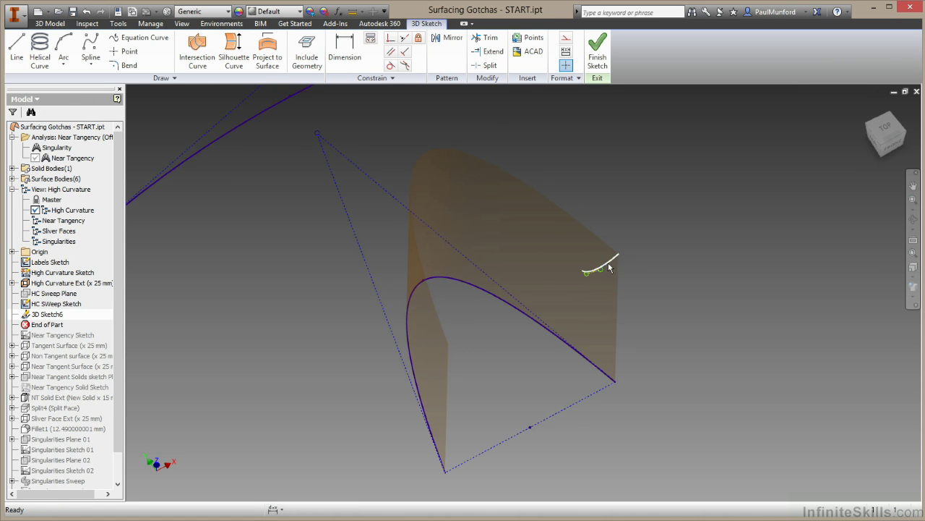
pyautogui.click(308, 48)
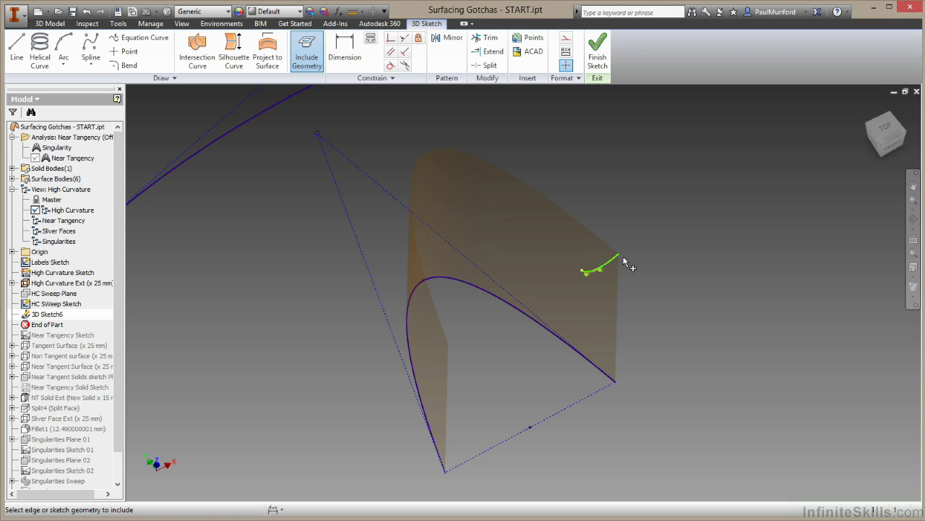
pyautogui.rightClick(662, 205)
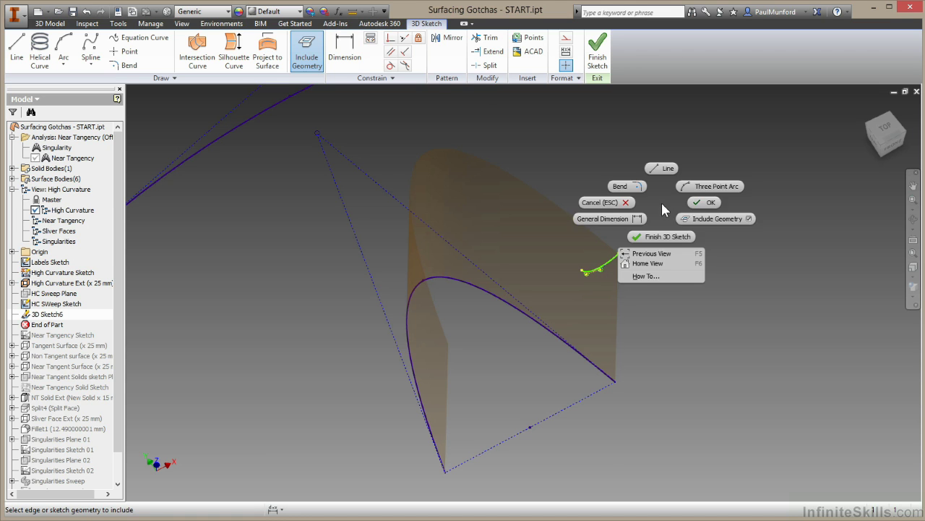
pyautogui.click(698, 206)
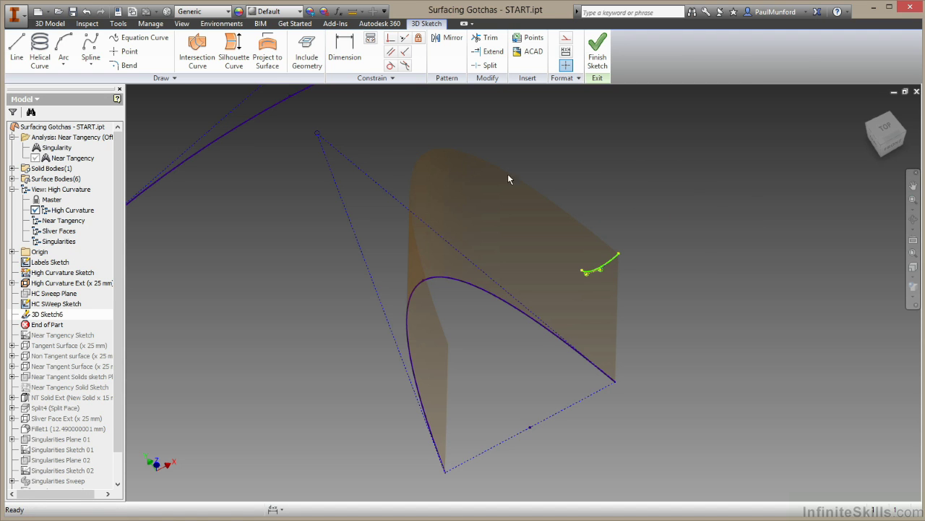
# Step: Draw a control-vertex spline from the curve's lower end to its upper end with two intermediate vertices
pyautogui.click(91, 70)
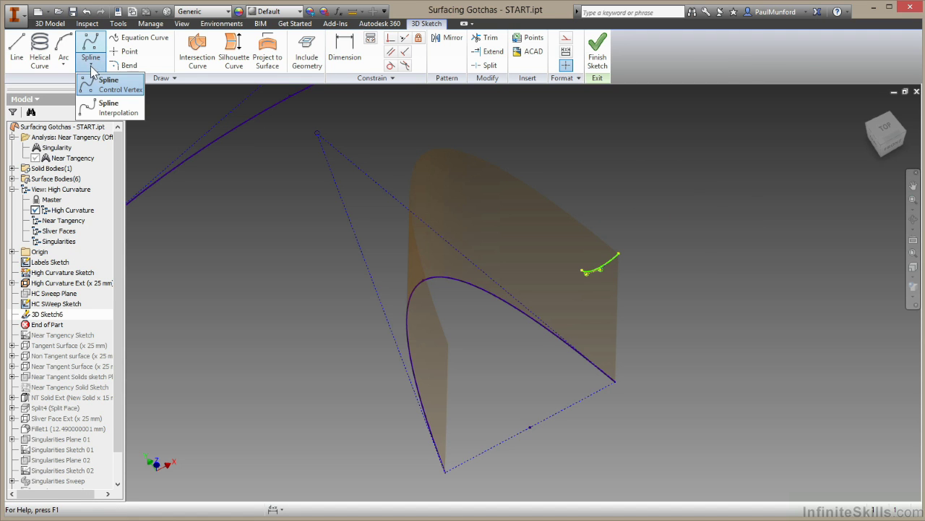
pyautogui.click(110, 84)
pyautogui.scroll(2, 628, 278)
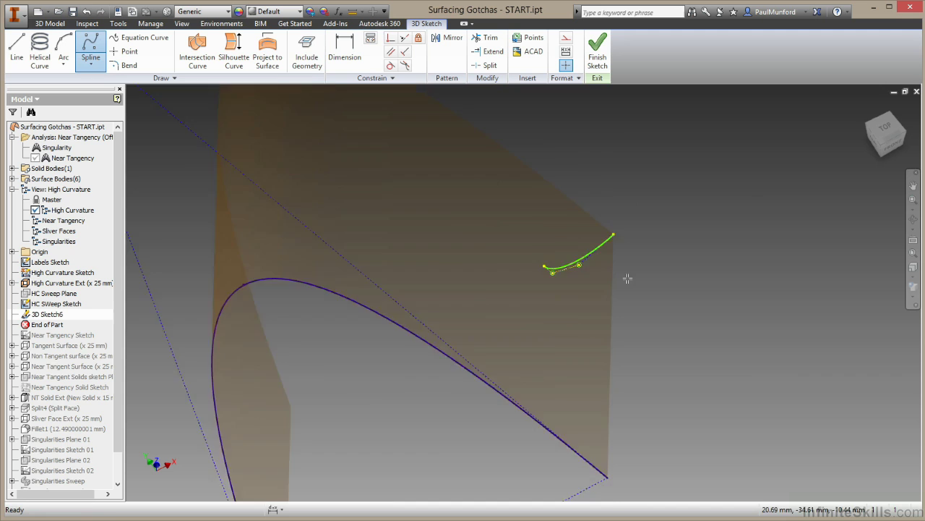
pyautogui.scroll(2, 627, 279)
pyautogui.click(488, 329)
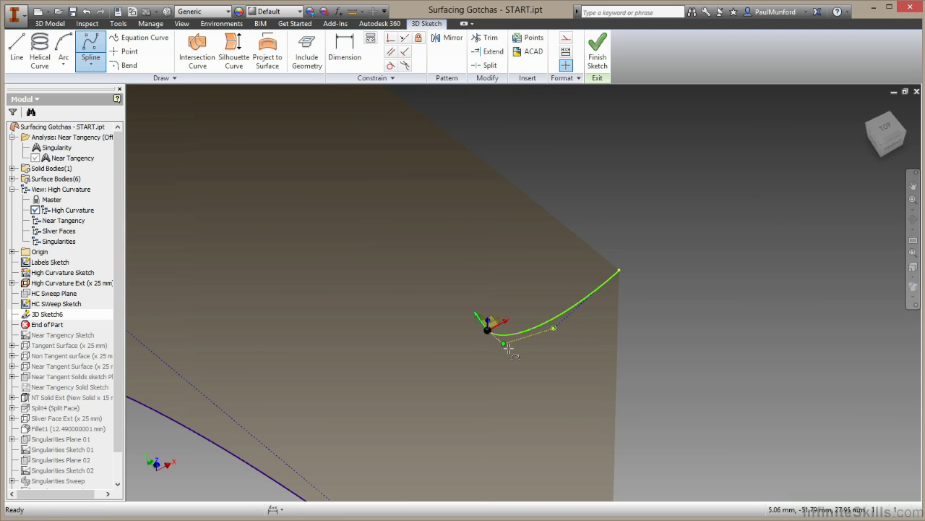
pyautogui.click(505, 343)
pyautogui.click(553, 328)
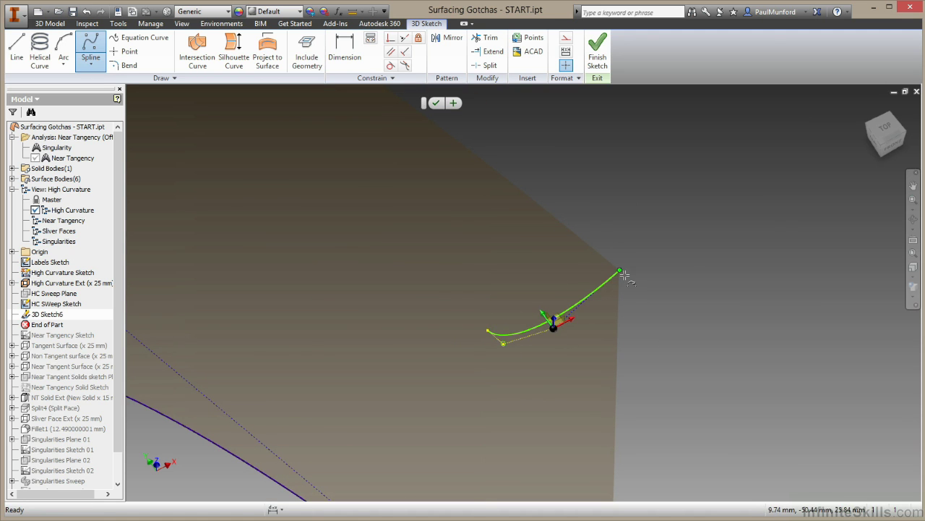
pyautogui.click(622, 273)
pyautogui.rightClick(675, 256)
pyautogui.click(722, 265)
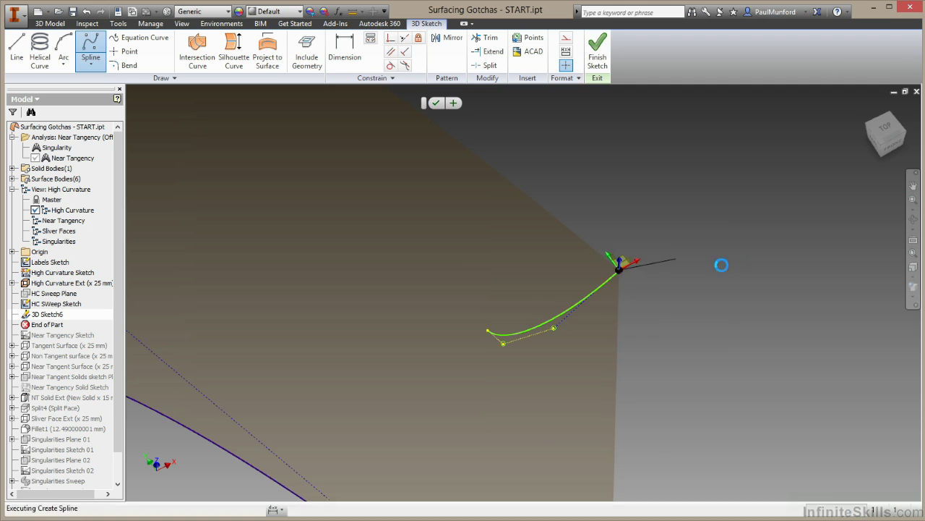
pyautogui.scroll(-3, 717, 258)
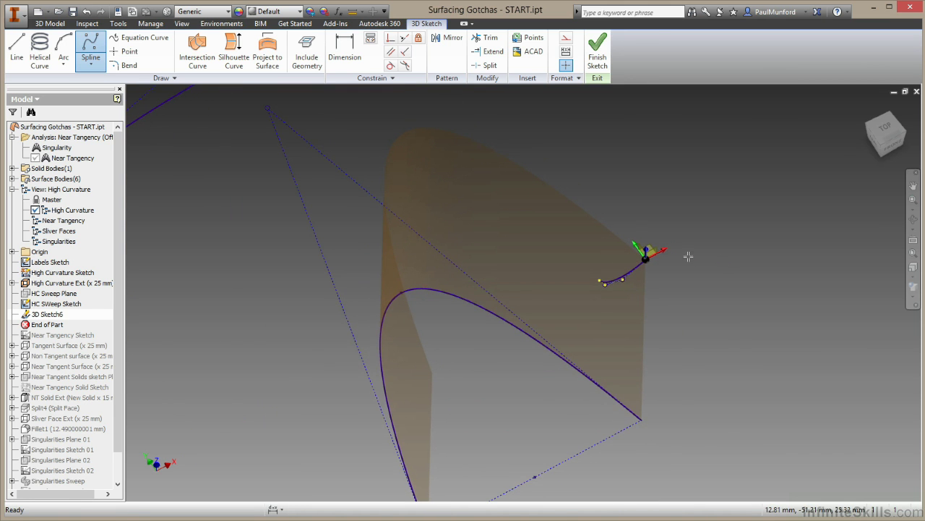
# Step: Mirror the short end spline across the YZ Plane and finish 3D Sketch6
pyautogui.click(449, 39)
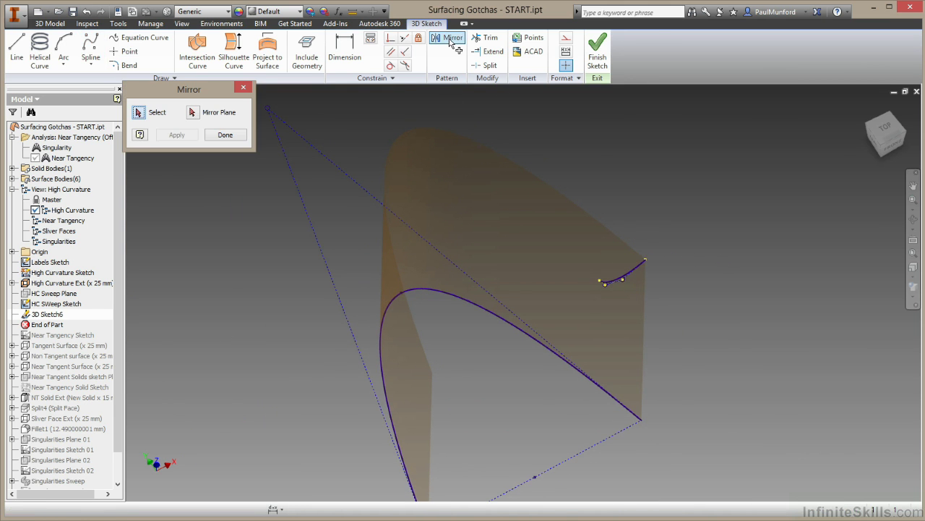
pyautogui.click(620, 276)
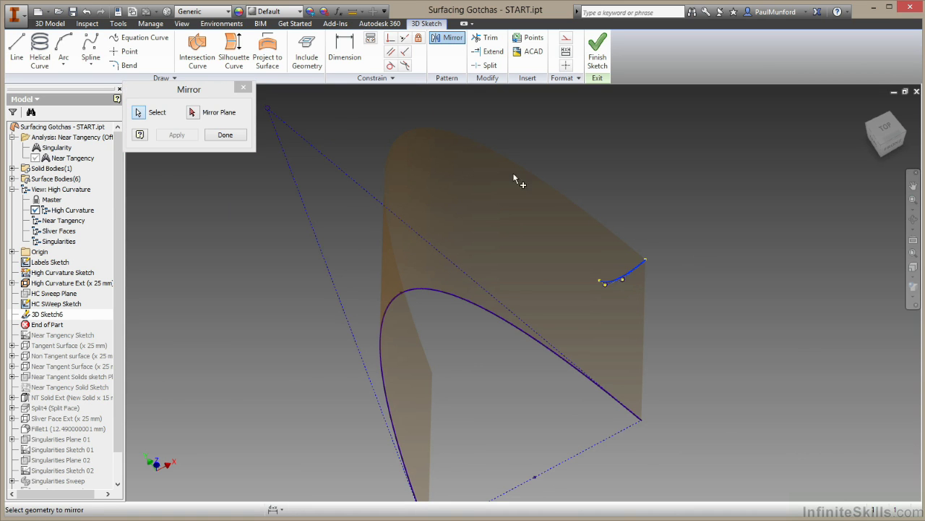
pyautogui.click(193, 114)
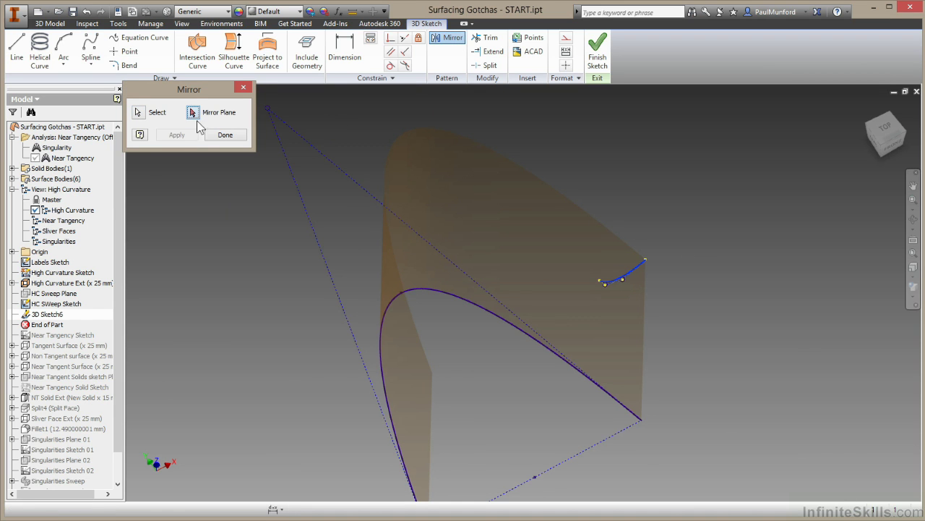
pyautogui.click(13, 252)
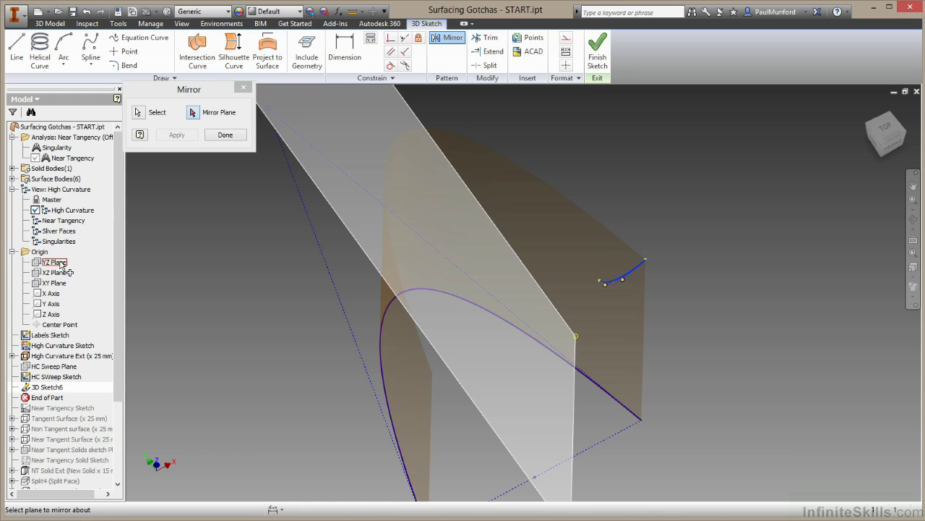
pyautogui.click(58, 263)
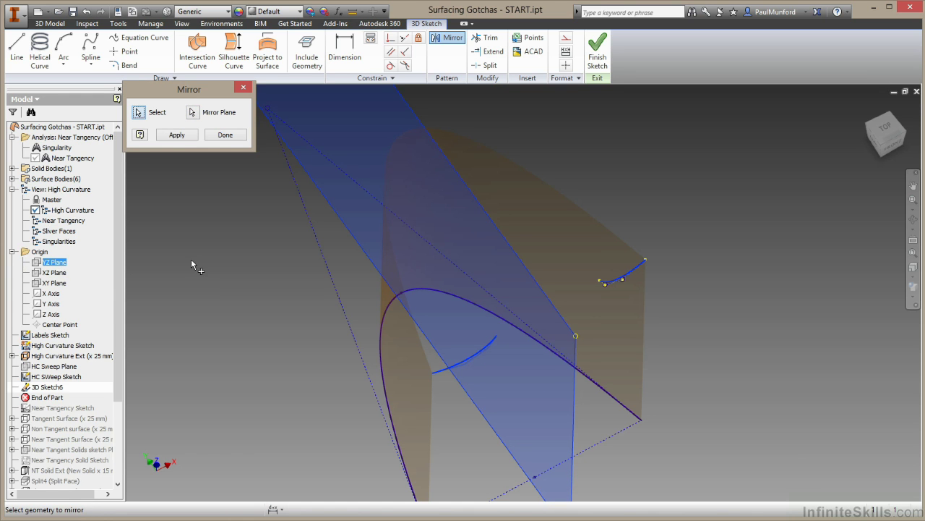
pyautogui.click(183, 135)
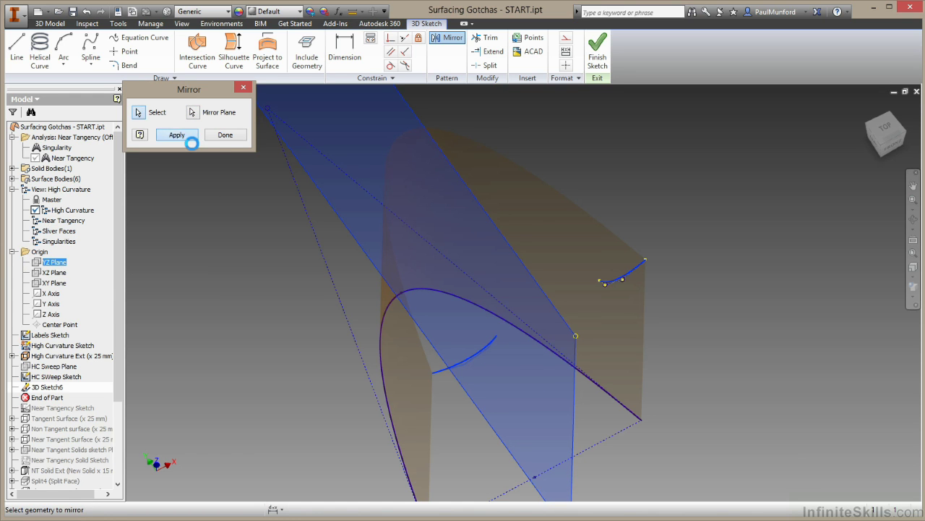
pyautogui.click(225, 136)
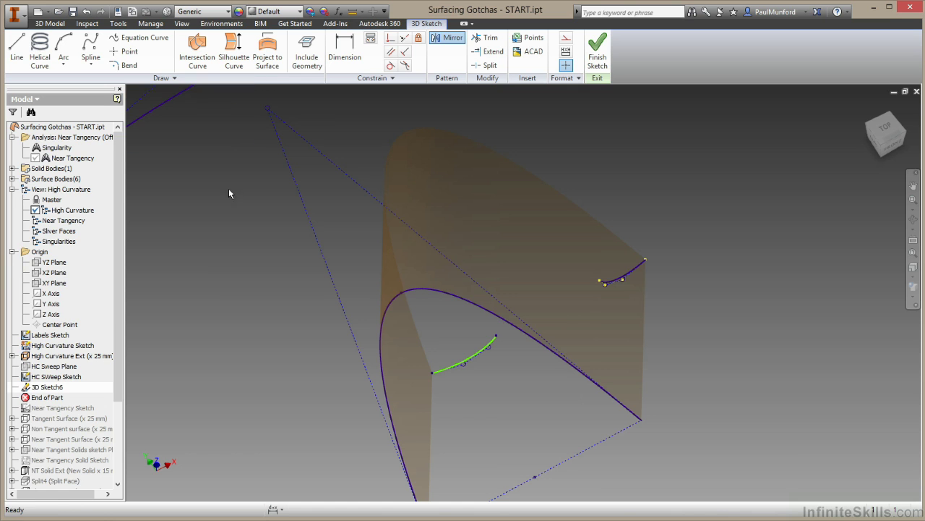
pyautogui.click(603, 50)
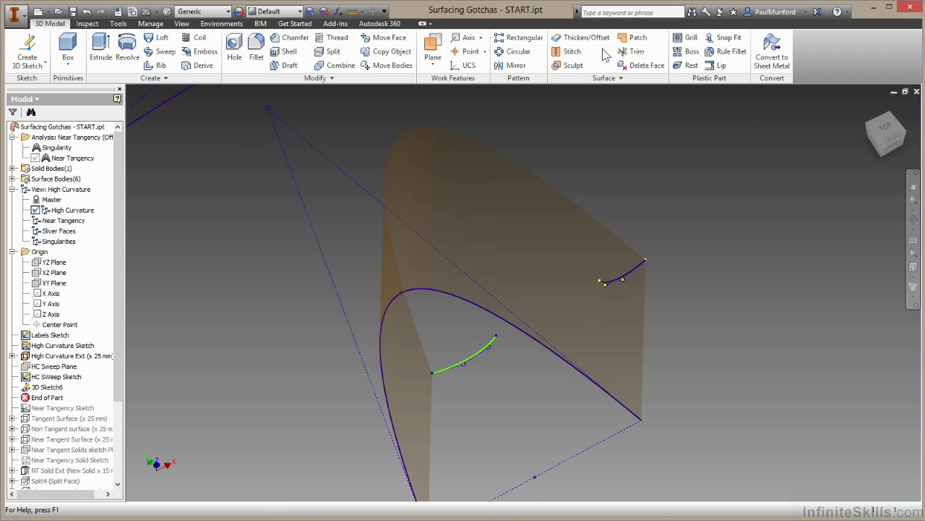
# Step: Loft a surface from the HC Sweep Sketch curve to the mirrored 3D Sketch6 curve, railed on the top arc edge
pyautogui.click(163, 40)
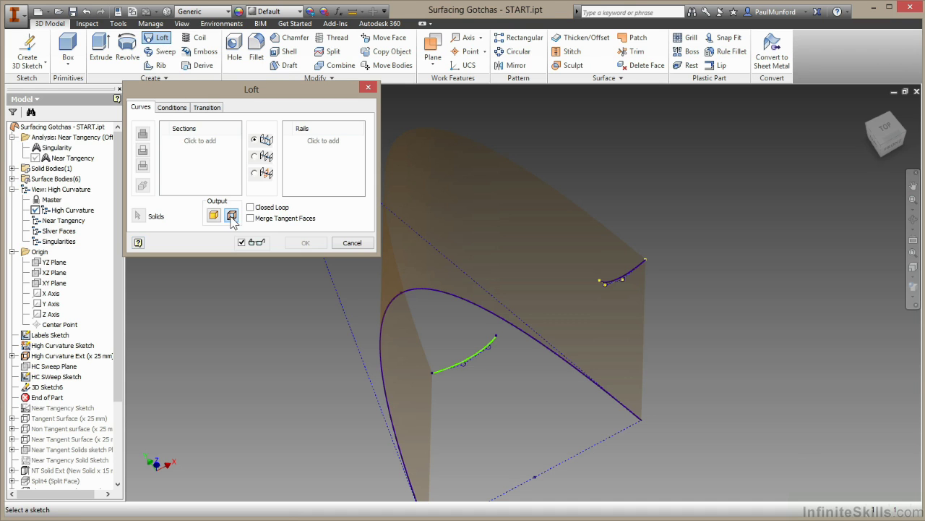
pyautogui.click(231, 217)
pyautogui.click(610, 284)
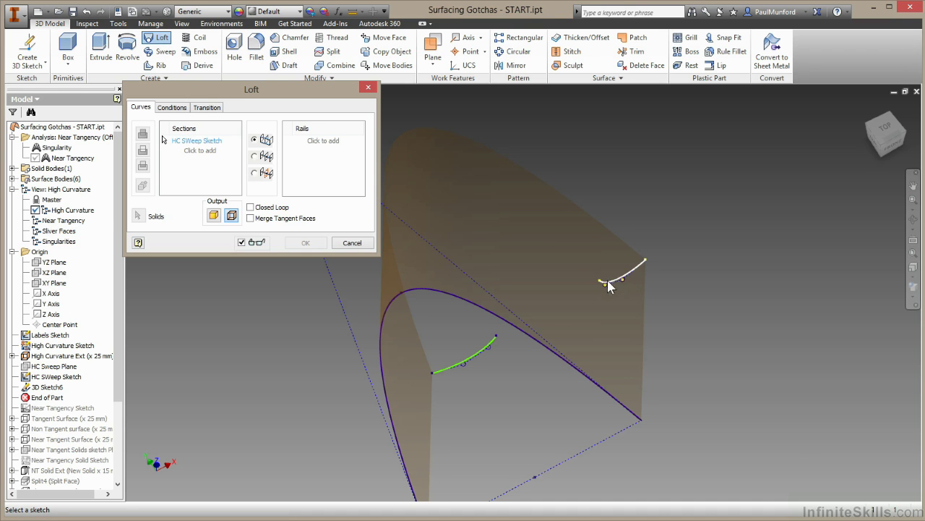
pyautogui.click(211, 153)
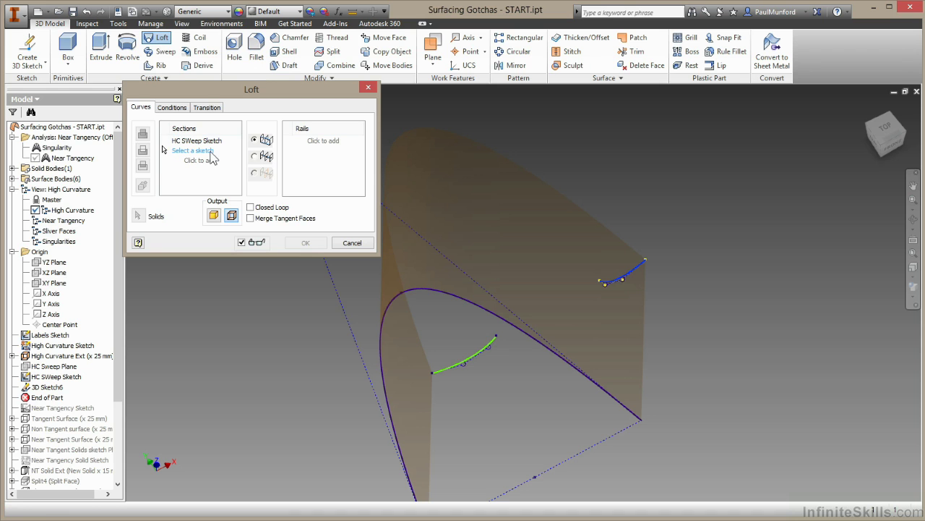
pyautogui.click(489, 358)
pyautogui.click(314, 144)
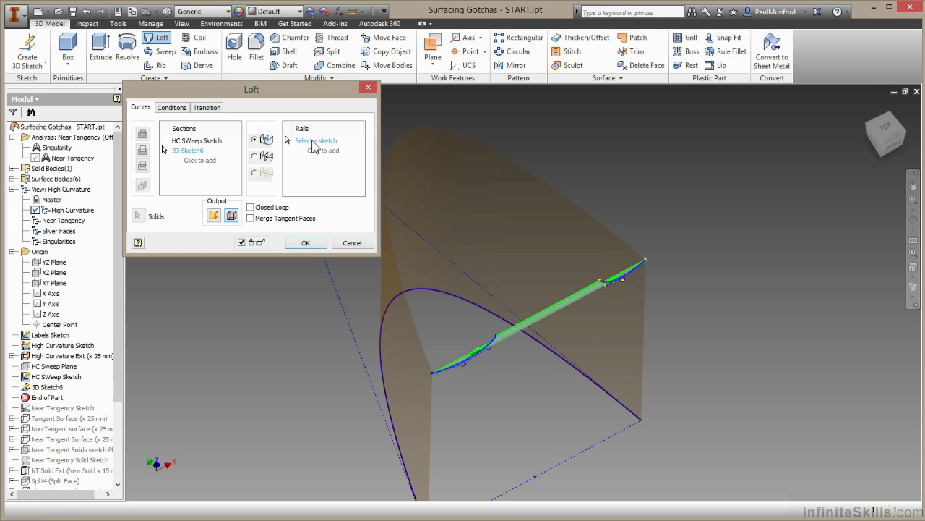
pyautogui.click(439, 130)
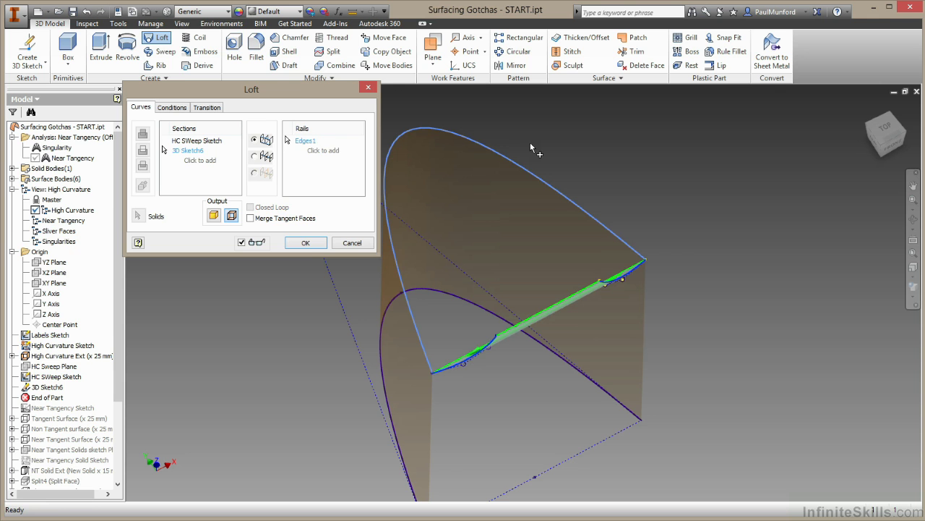
pyautogui.click(306, 242)
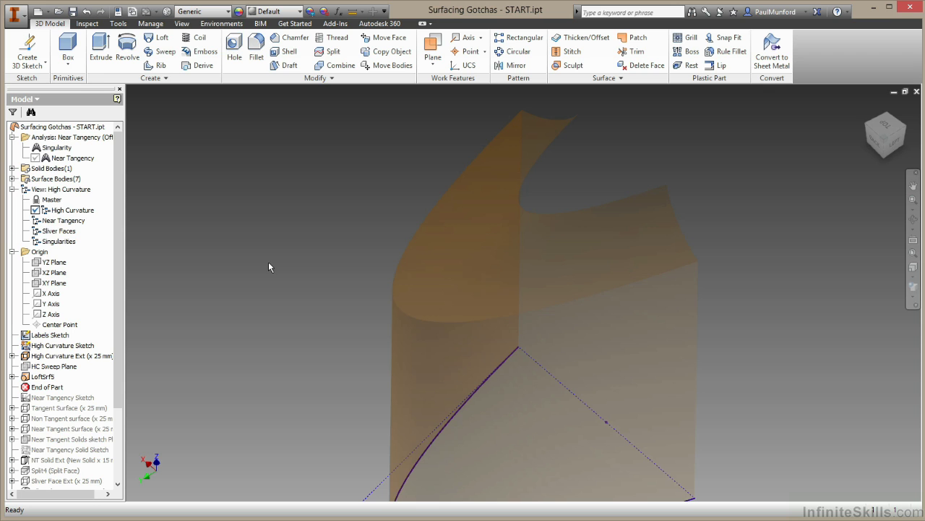
# Step: Activate the Near Tangency design view and roll the part forward past Near Tangent Surface
pyautogui.click(72, 221)
pyautogui.doubleClick(72, 220)
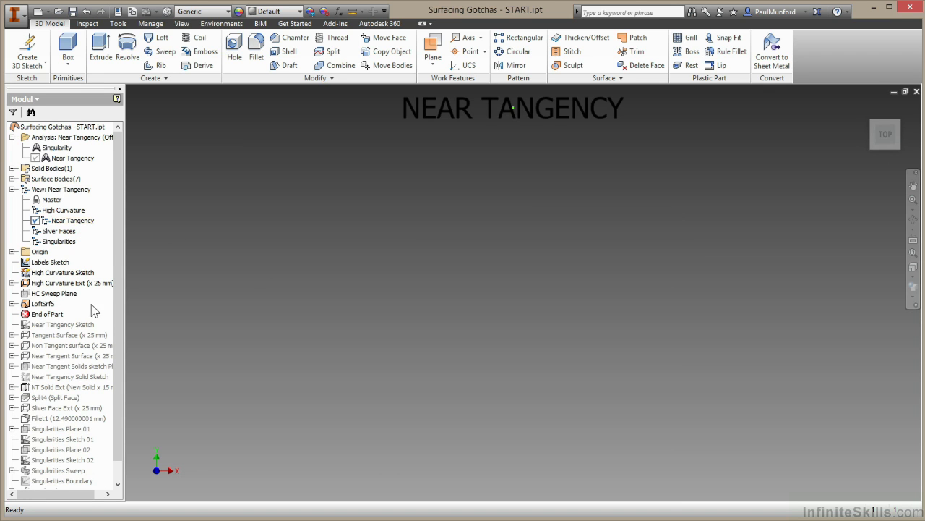
pyautogui.moveTo(61, 323); pyautogui.dragTo(59, 358)
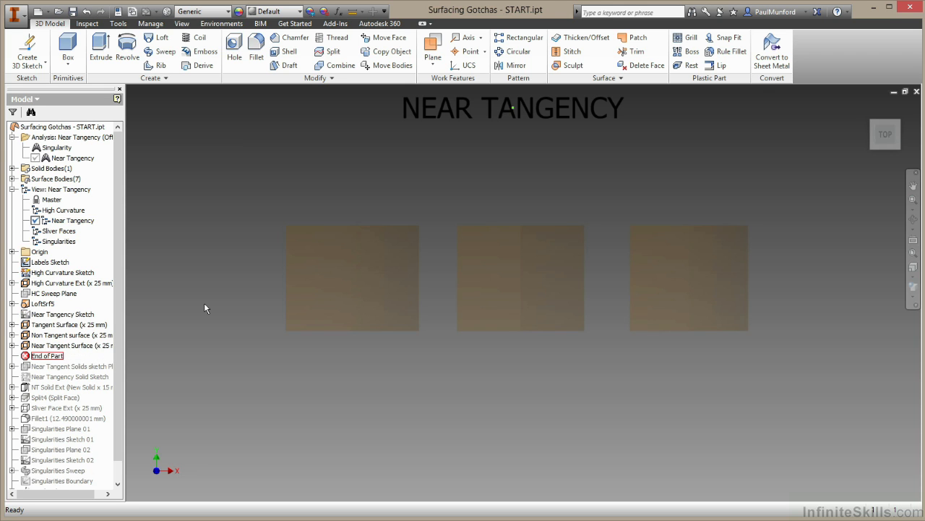
pyautogui.press('F6')
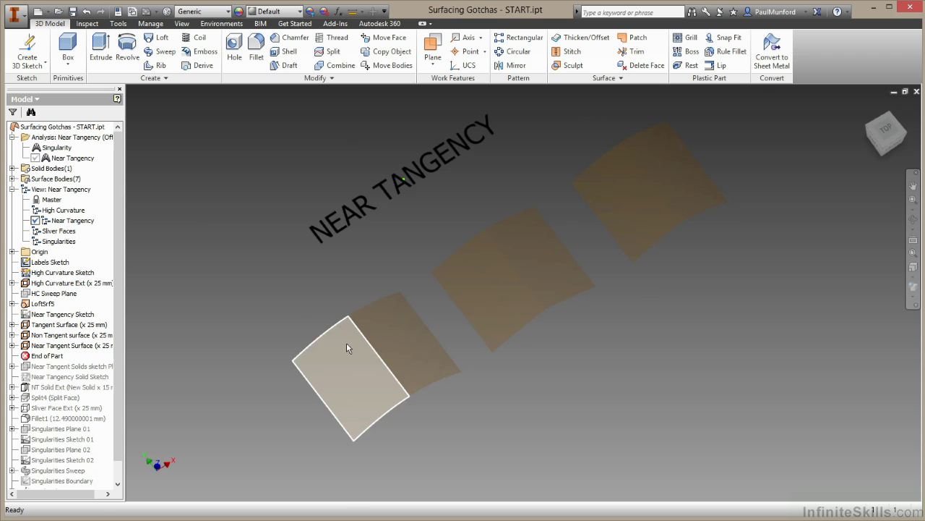
pyautogui.keyDown('shift'); pyautogui.moveTo(383, 316); pyautogui.dragTo(297, 300, button='middle'); pyautogui.keyUp('shift')
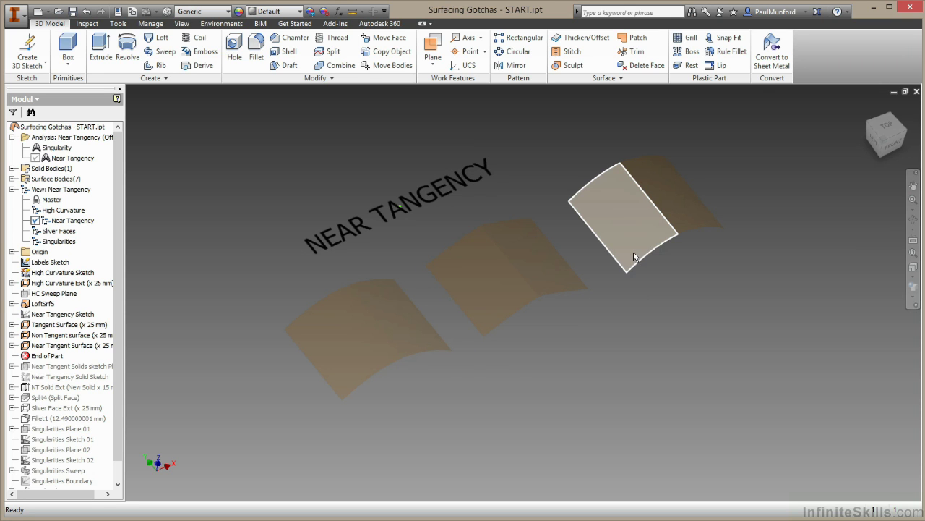
pyautogui.moveTo(634, 258)
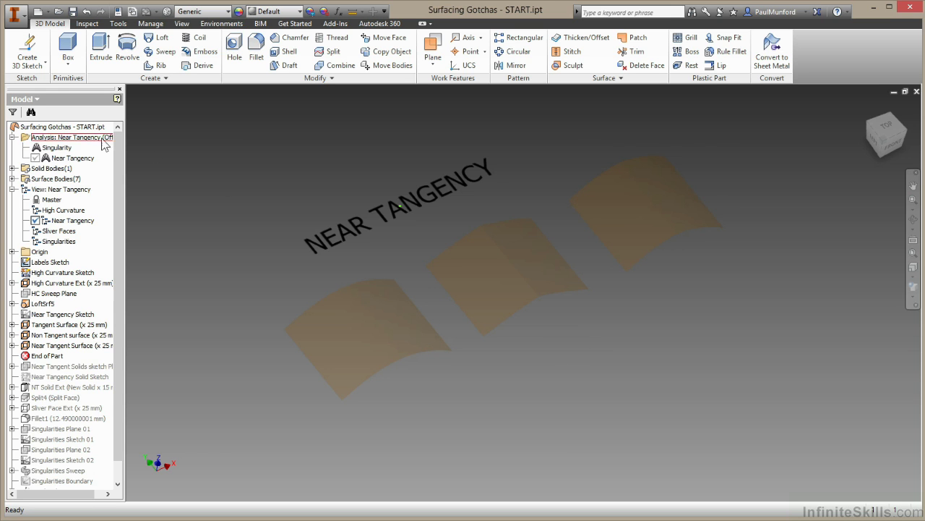
# Step: Turn on Near Tangency analysis visibility and orbit to inspect the comb lines on all three surfaces
pyautogui.rightClick(99, 143)
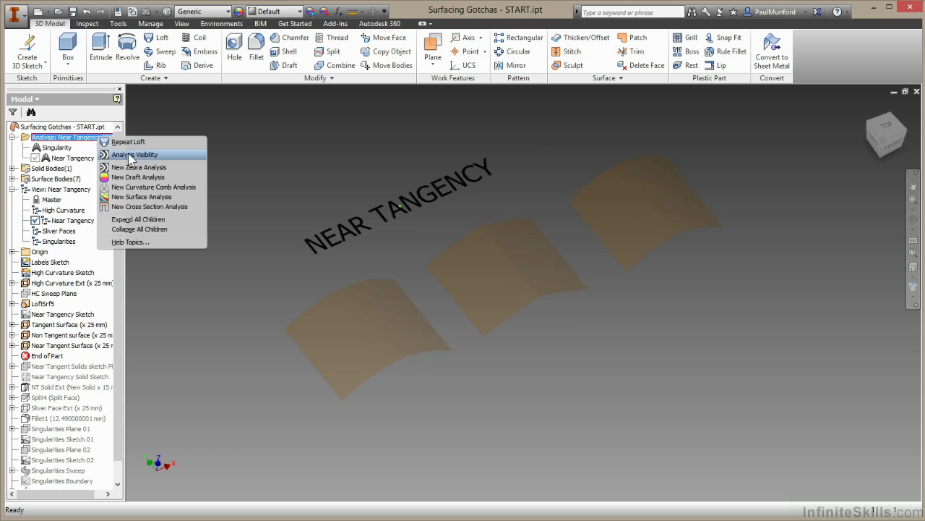
pyautogui.click(130, 158)
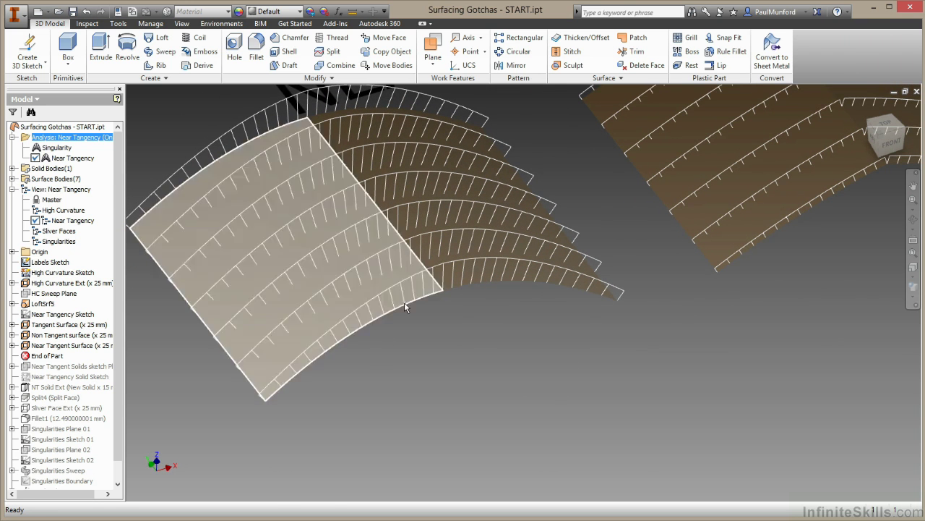
pyautogui.keyDown('shift'); pyautogui.moveTo(456, 287); pyautogui.dragTo(454, 256, button='middle'); pyautogui.keyUp('shift')
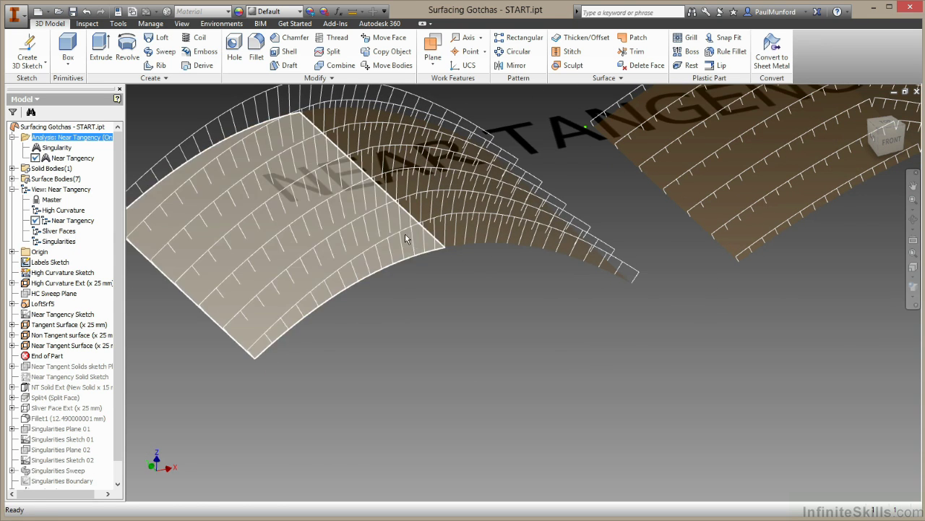
pyautogui.keyDown('shift'); pyautogui.moveTo(461, 219); pyautogui.dragTo(411, 247, button='middle'); pyautogui.keyUp('shift')
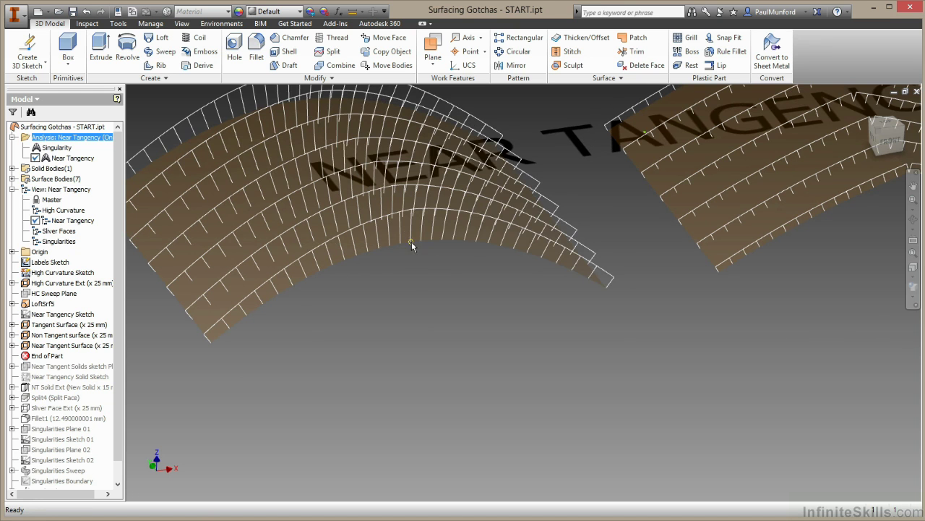
pyautogui.keyDown('shift'); pyautogui.moveTo(407, 293); pyautogui.dragTo(486, 388, button='middle'); pyautogui.keyUp('shift')
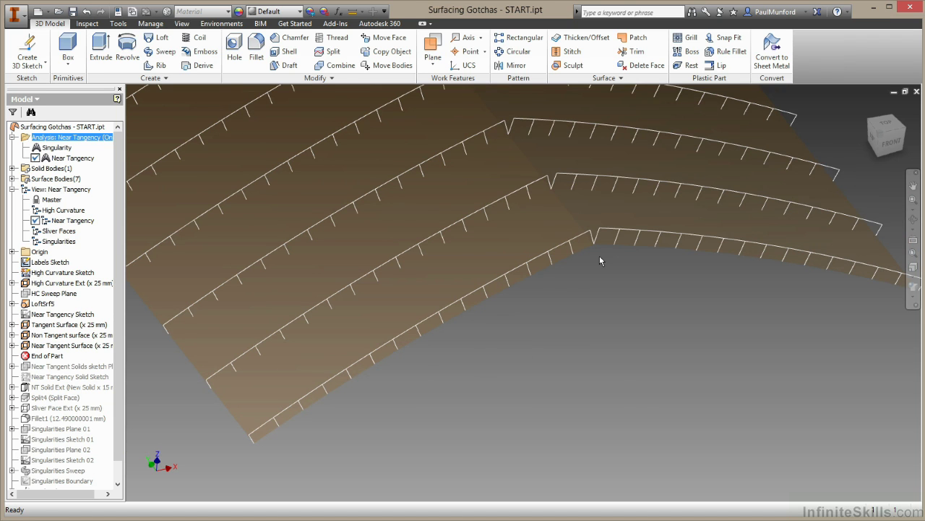
pyautogui.press('F5')
pyautogui.press('F5')
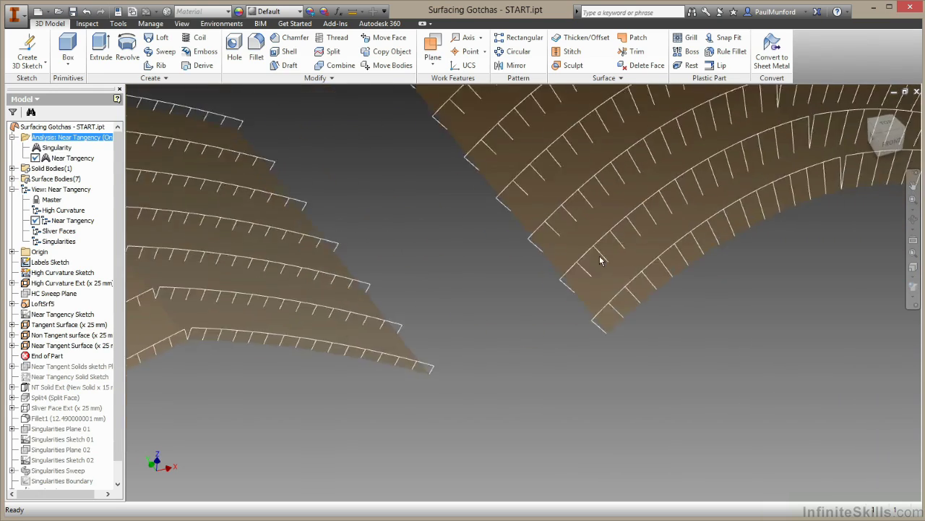
pyautogui.press('F5')
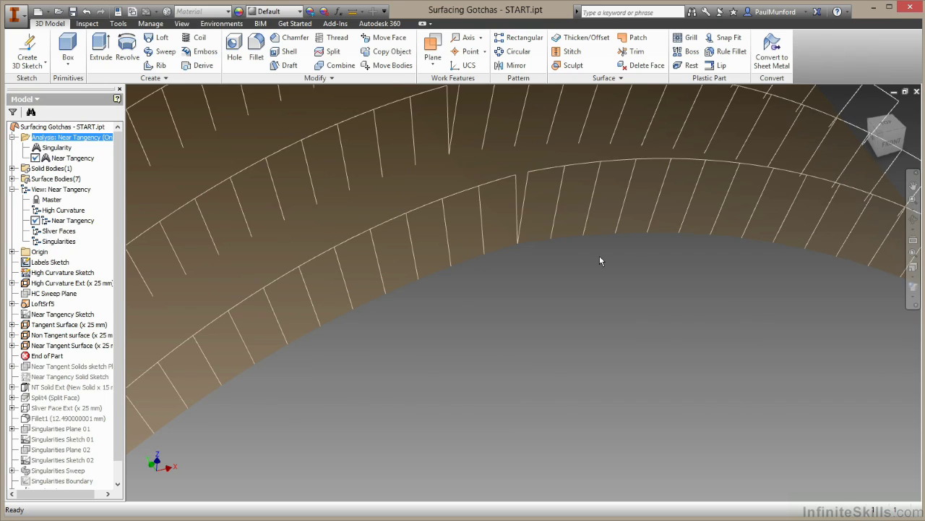
pyautogui.press('F5')
pyautogui.press('F5')
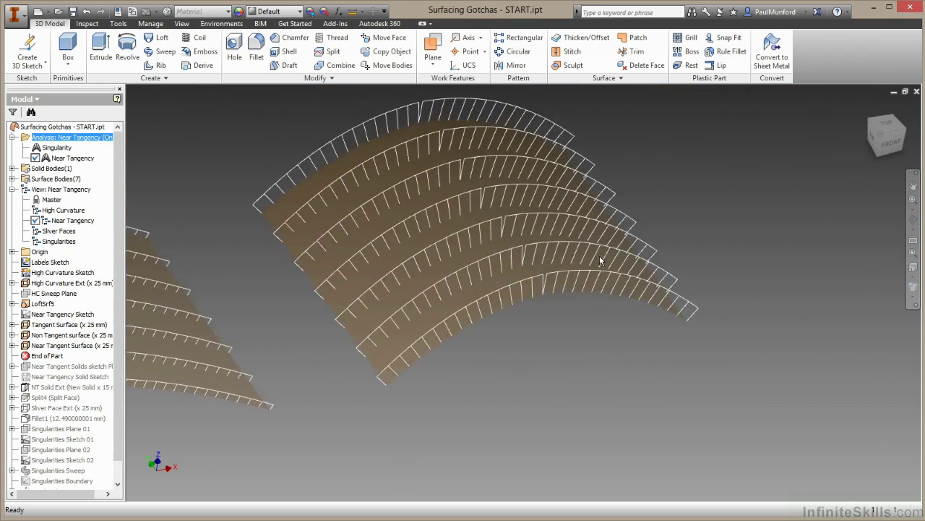
pyautogui.press('F5')
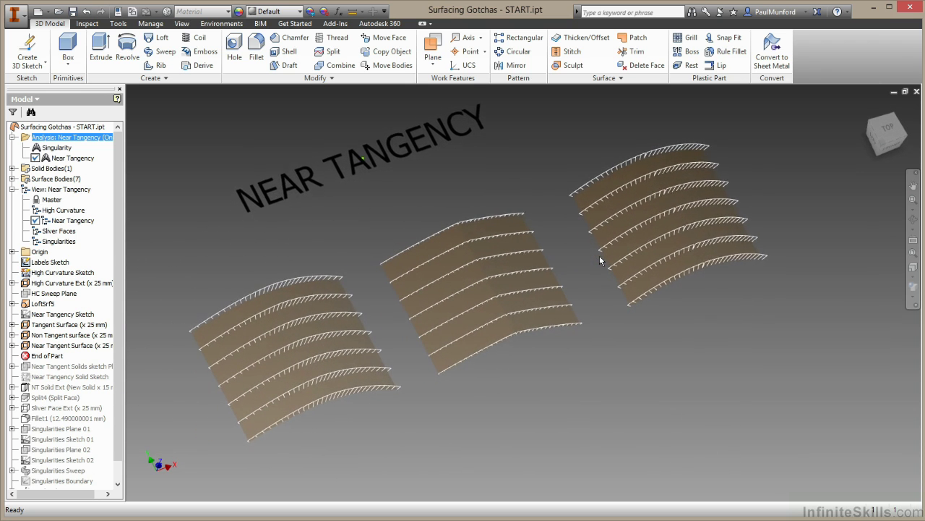
pyautogui.rightClick(89, 138)
pyautogui.click(116, 143)
pyautogui.click(289, 238)
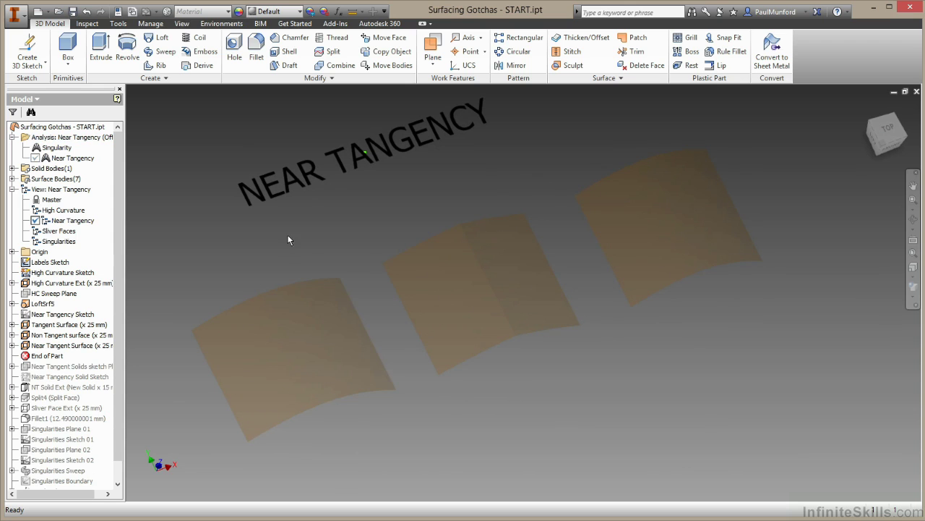
pyautogui.click(280, 305)
pyautogui.moveTo(281, 306)
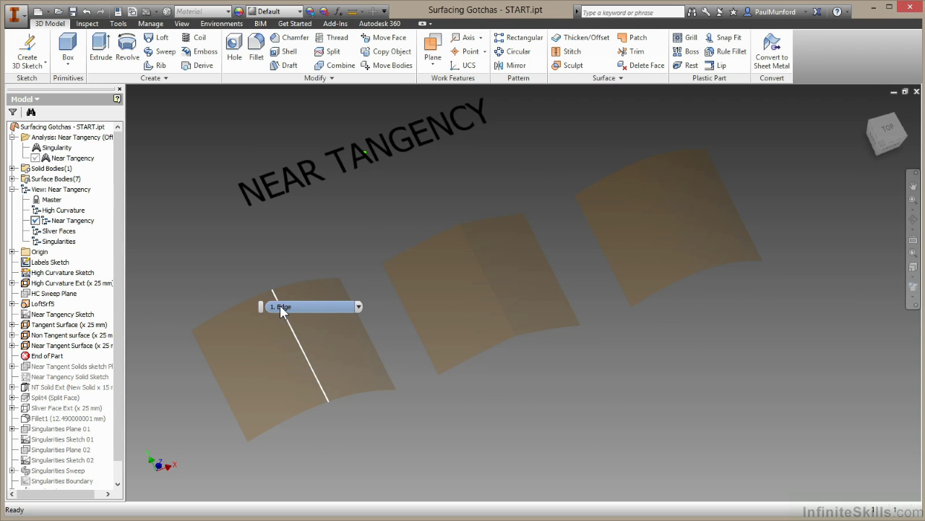
pyautogui.click(299, 325)
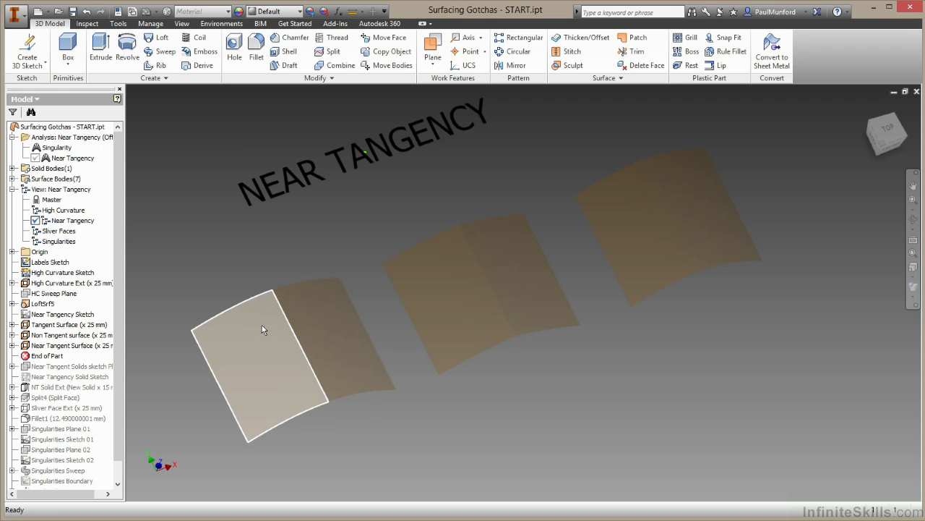
pyautogui.press('Escape')
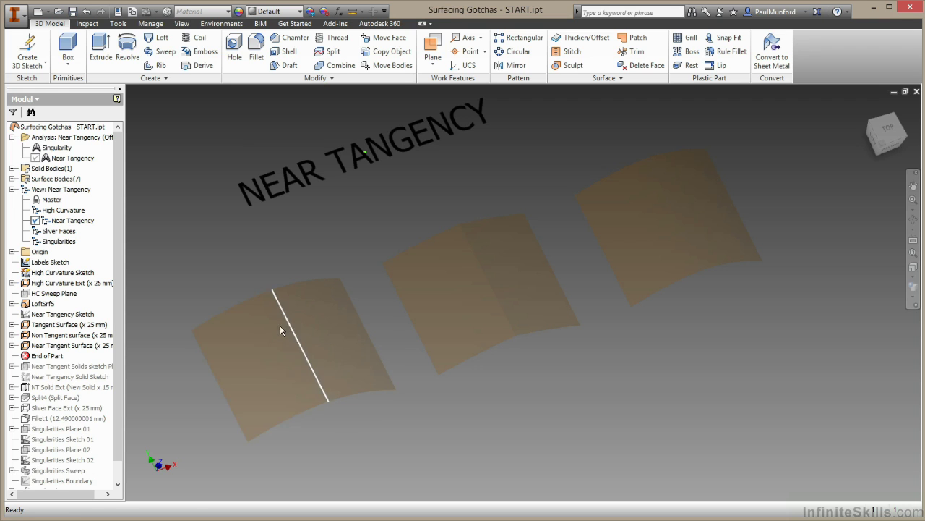
pyautogui.click(464, 230)
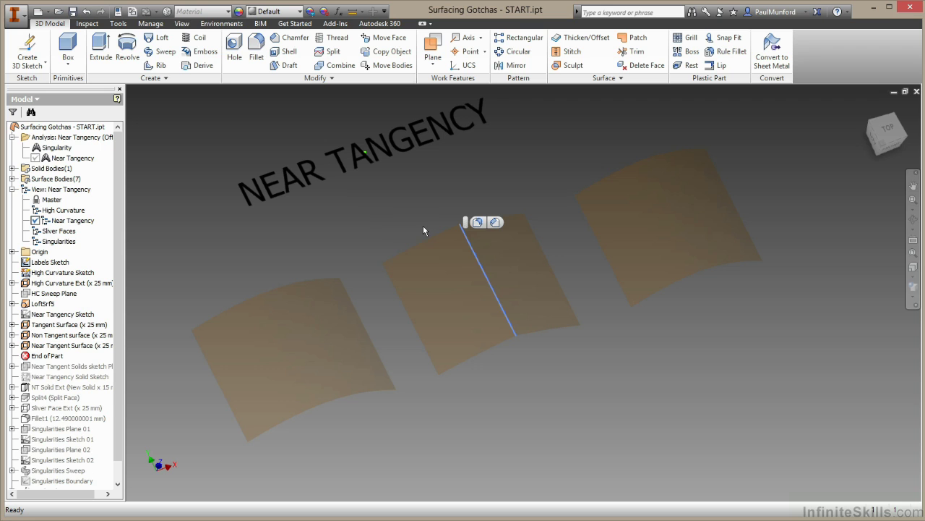
pyautogui.click(425, 198)
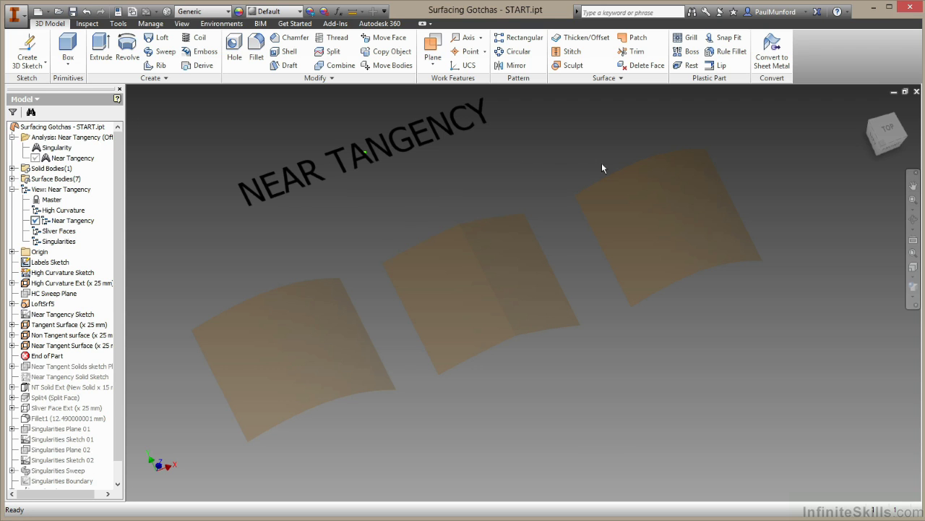
pyautogui.click(653, 171)
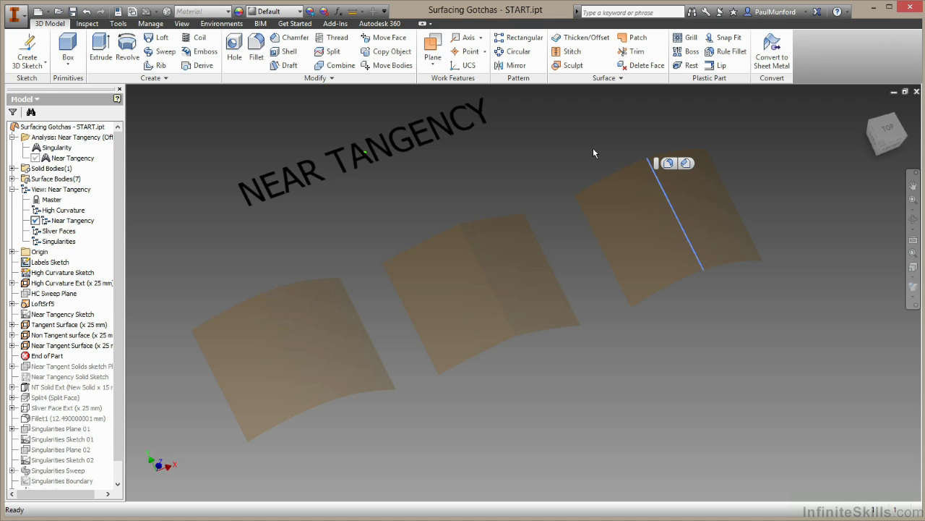
pyautogui.click(577, 155)
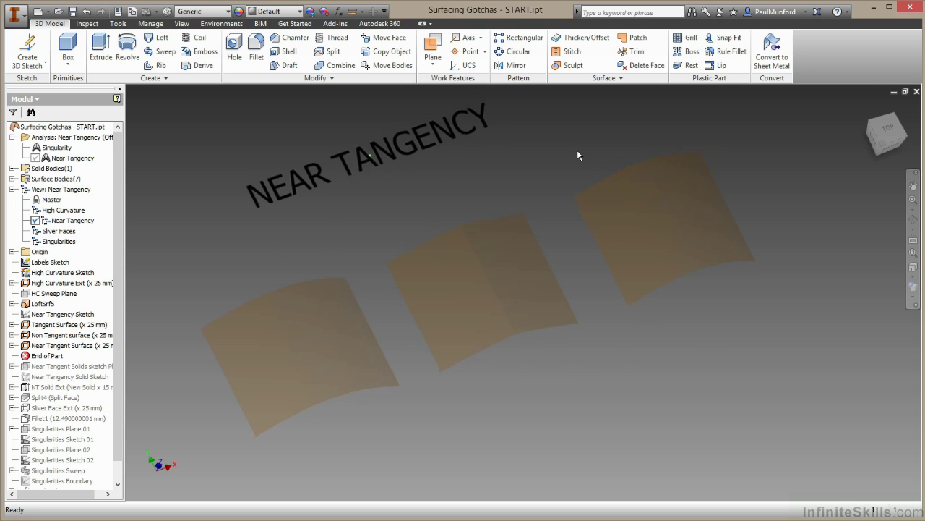
# Step: Roll the part past Split4 to reveal the three NT Solid Ext blocks and start Shell
pyautogui.scroll(-1, 108, 290)
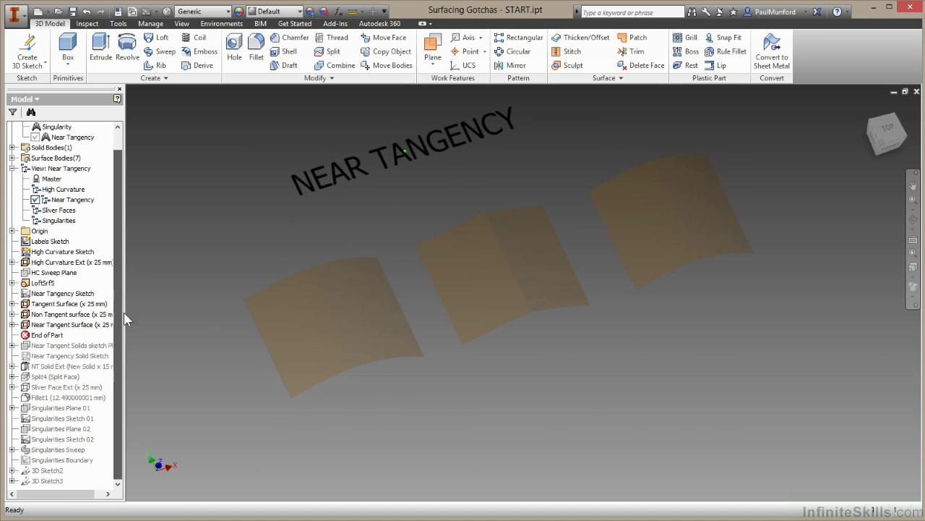
pyautogui.moveTo(45, 337); pyautogui.dragTo(44, 381)
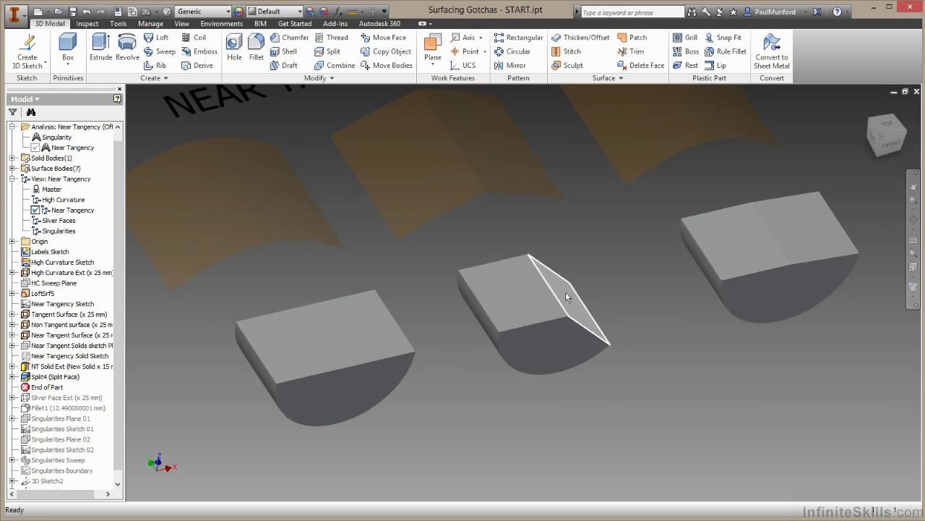
pyautogui.moveTo(514, 294)
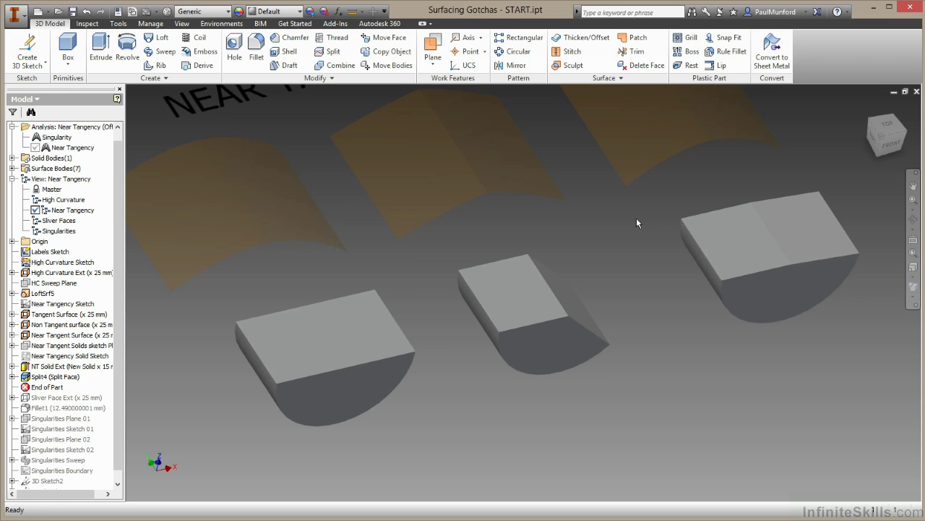
pyautogui.click(295, 54)
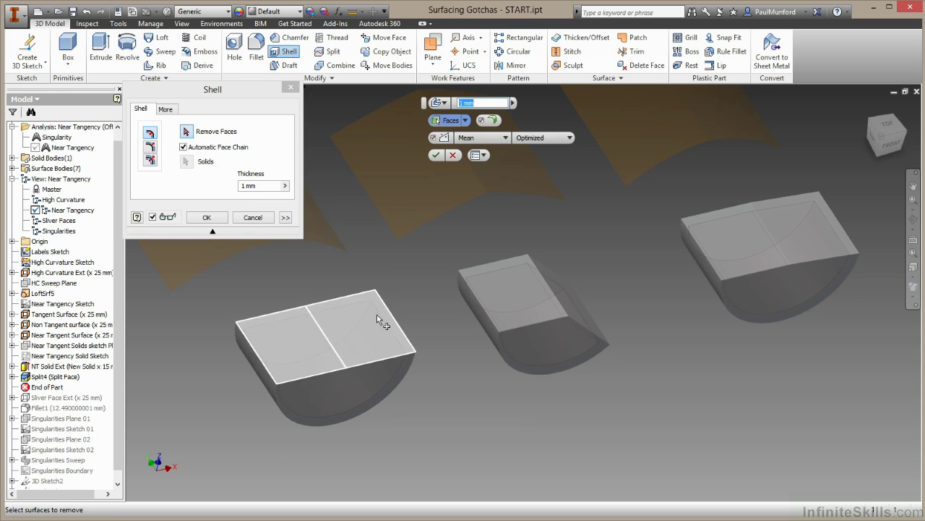
# Step: Shell the three blocks at 1 mm without face chaining, removing each curved front and corner face
pyautogui.click(366, 390)
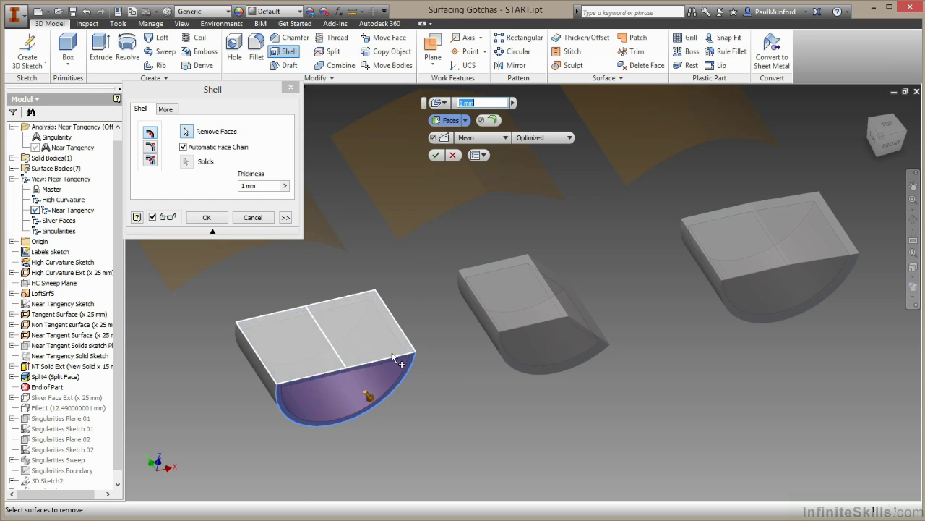
pyautogui.click(183, 147)
pyautogui.click(374, 314)
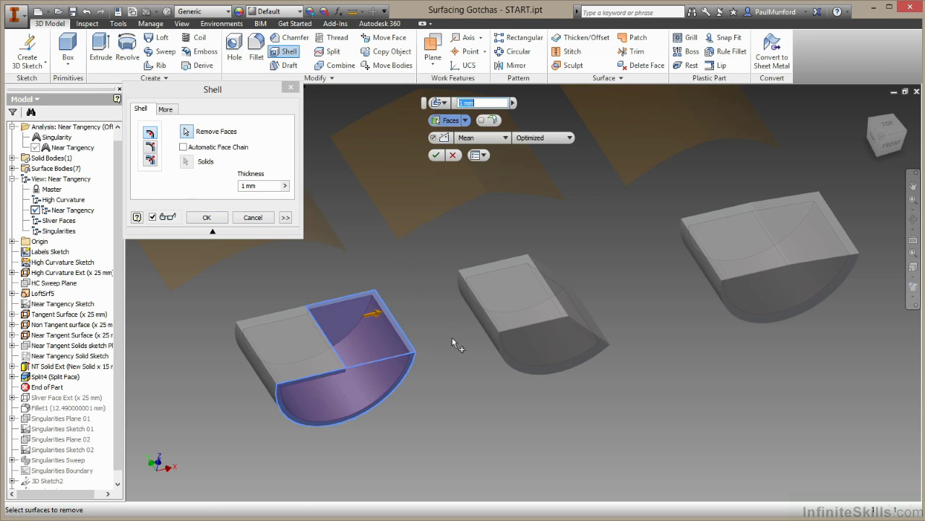
pyautogui.click(537, 352)
pyautogui.click(579, 303)
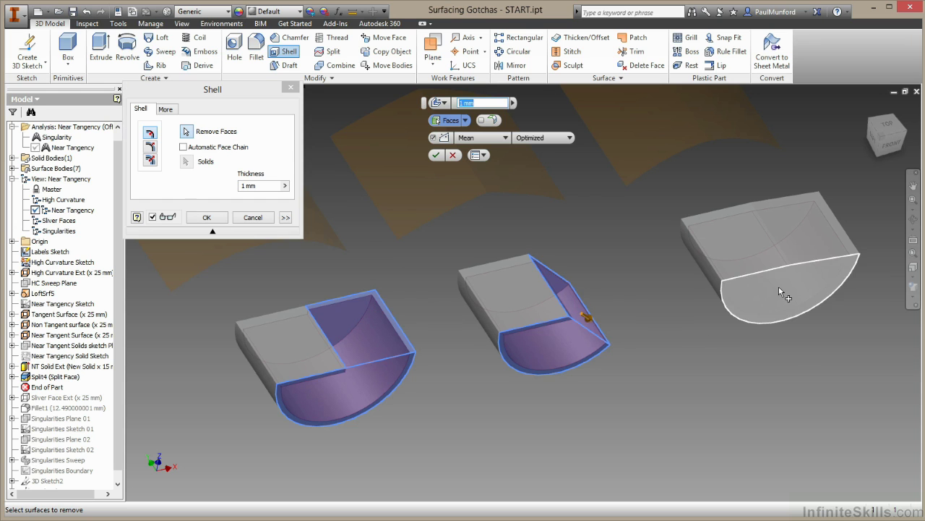
pyautogui.click(802, 289)
pyautogui.click(819, 265)
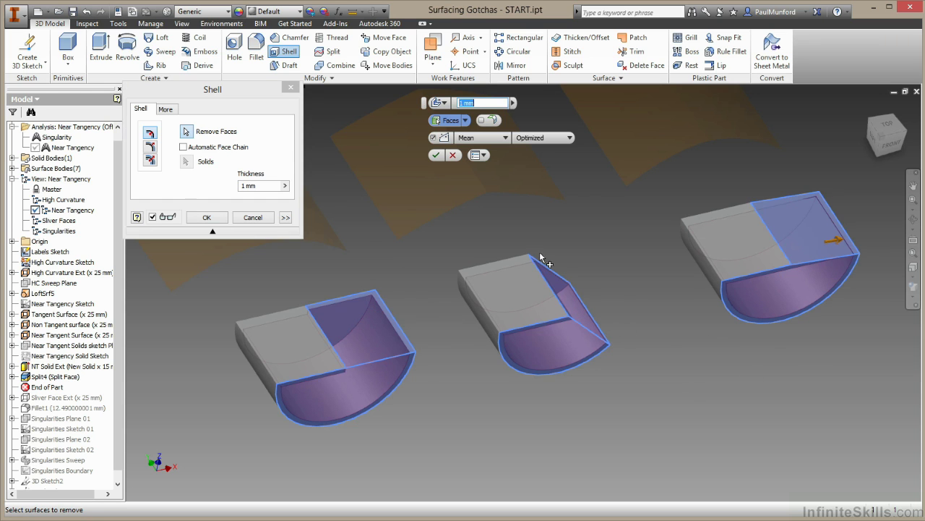
pyautogui.click(211, 217)
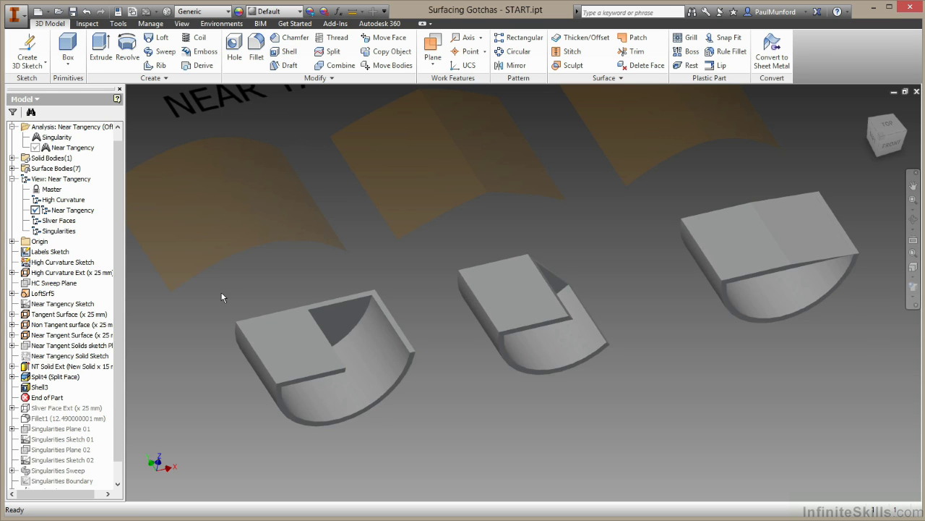
pyautogui.press('F6')
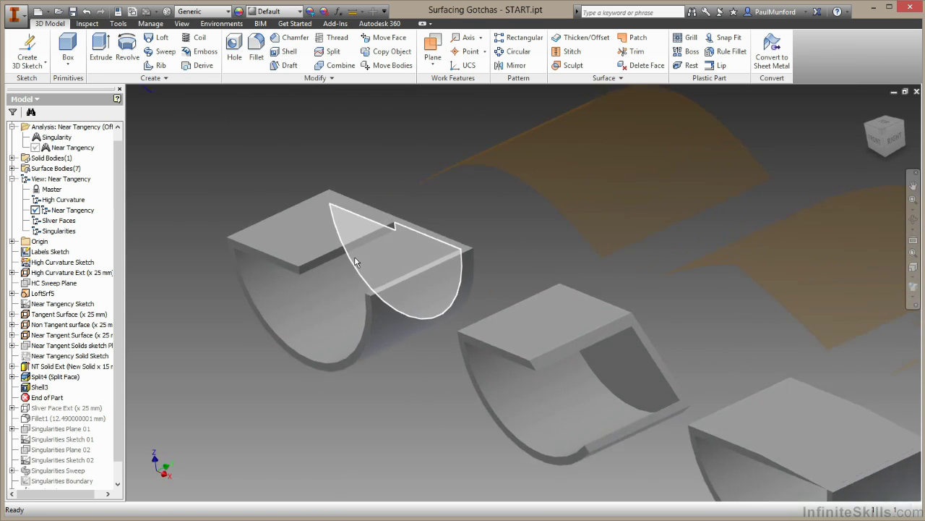
pyautogui.scroll(3, 355, 262)
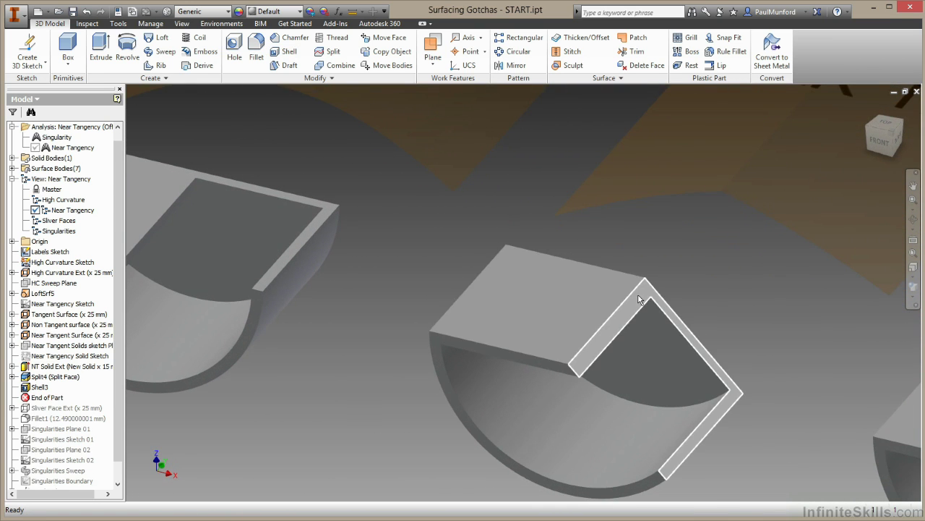
pyautogui.moveTo(638, 296)
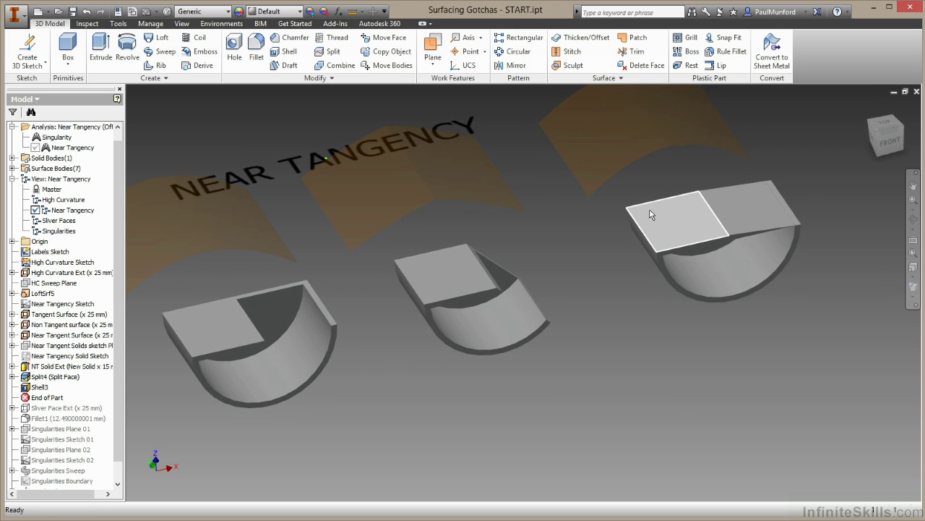
pyautogui.moveTo(651, 215)
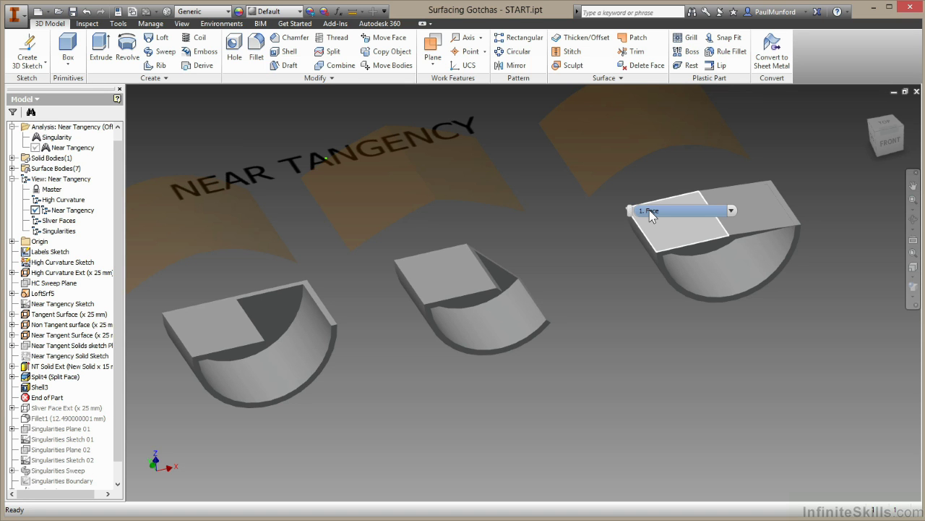
# Step: Activate the Sliver Faces view, roll End of Part past Sliver Face Ext, and zoom to the sliver face
pyautogui.doubleClick(66, 220)
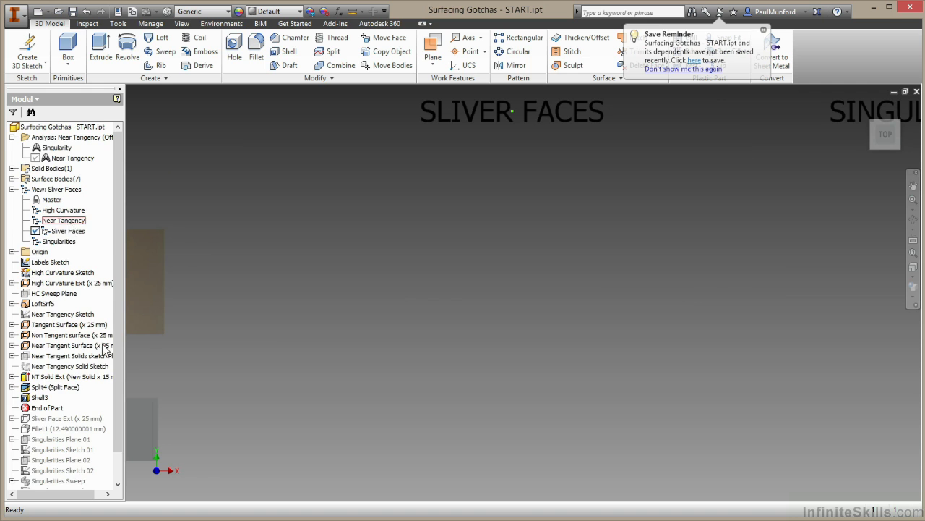
pyautogui.scroll(-1, 105, 347)
pyautogui.moveTo(52, 377); pyautogui.dragTo(52, 402)
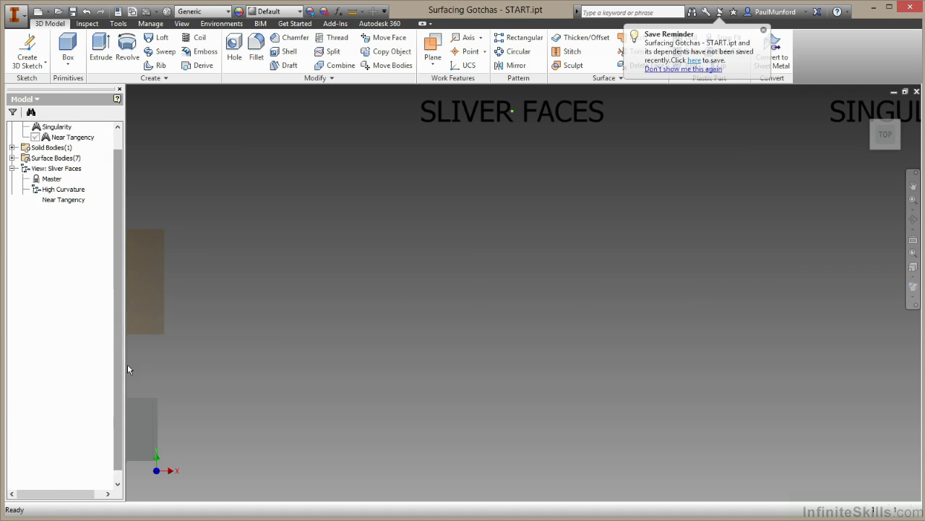
pyautogui.press('F6')
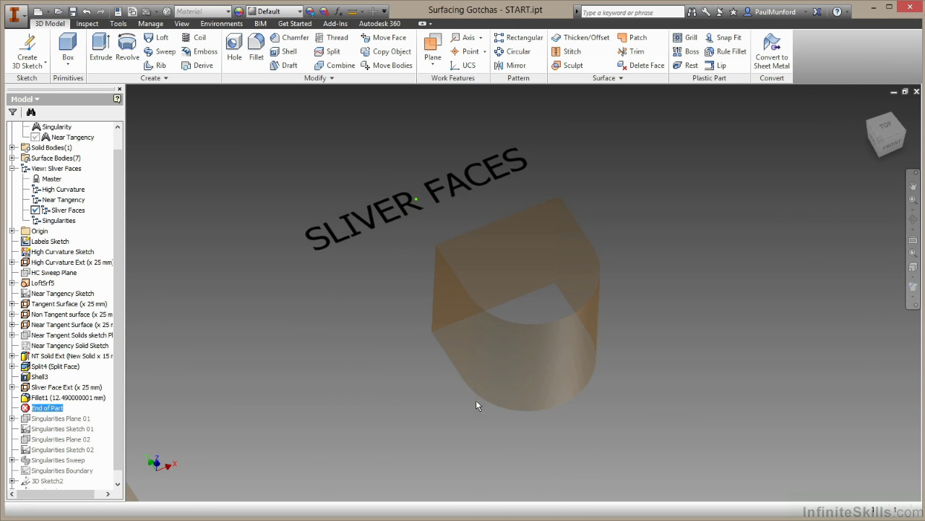
pyautogui.scroll(3, 549, 381)
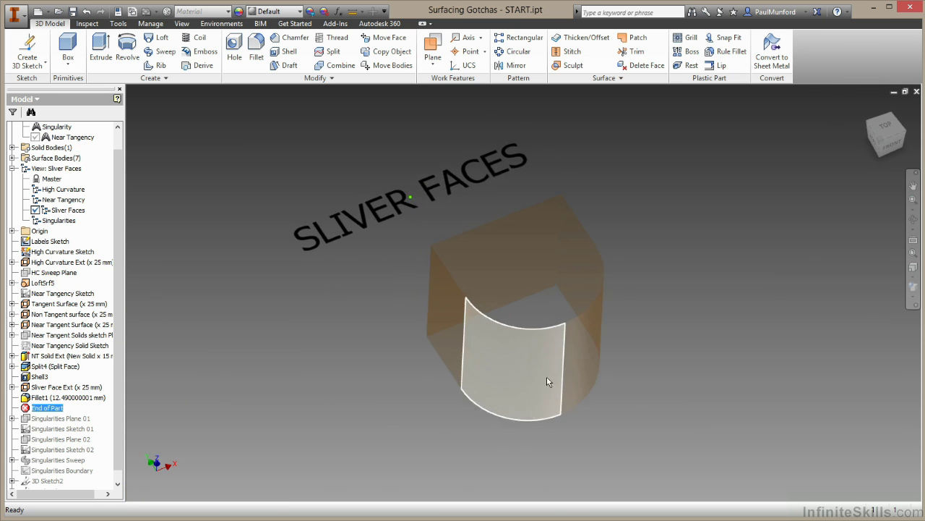
pyautogui.scroll(10, 532, 367)
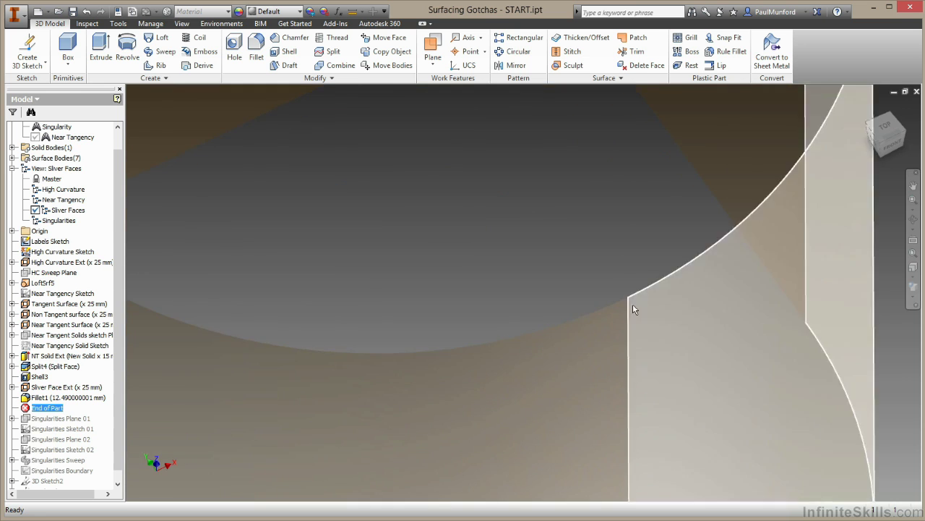
pyautogui.scroll(5, 676, 305)
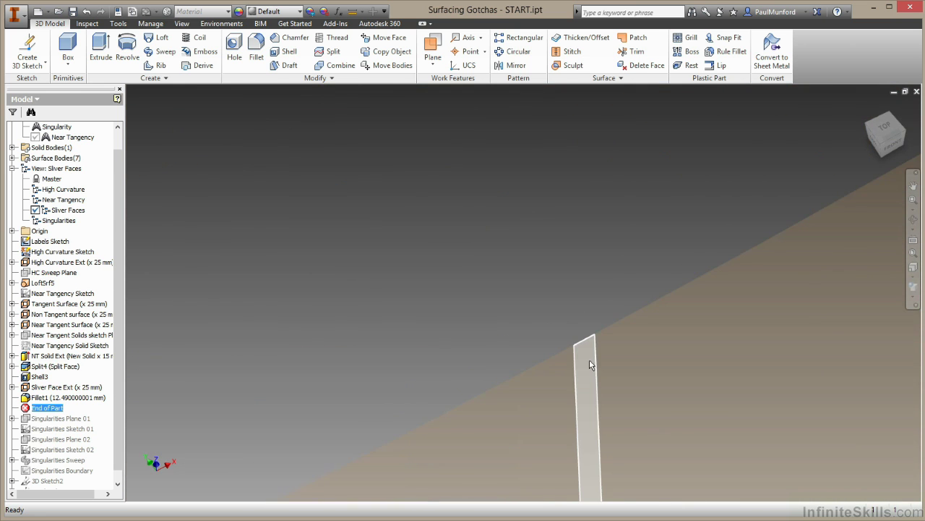
pyautogui.moveTo(585, 365)
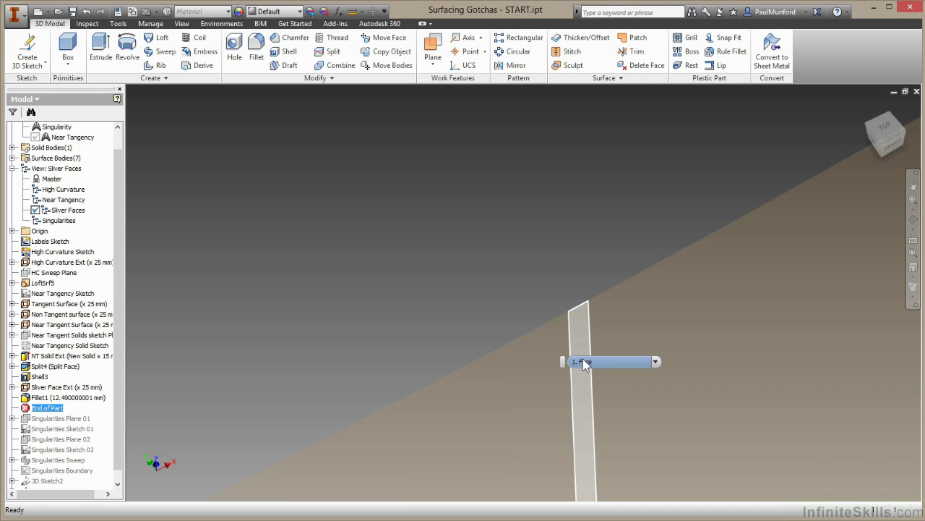
# Step: Delete the thin sliver face with Heal enabled, creating Delete Face6
pyautogui.click(584, 363)
pyautogui.press('Delete')
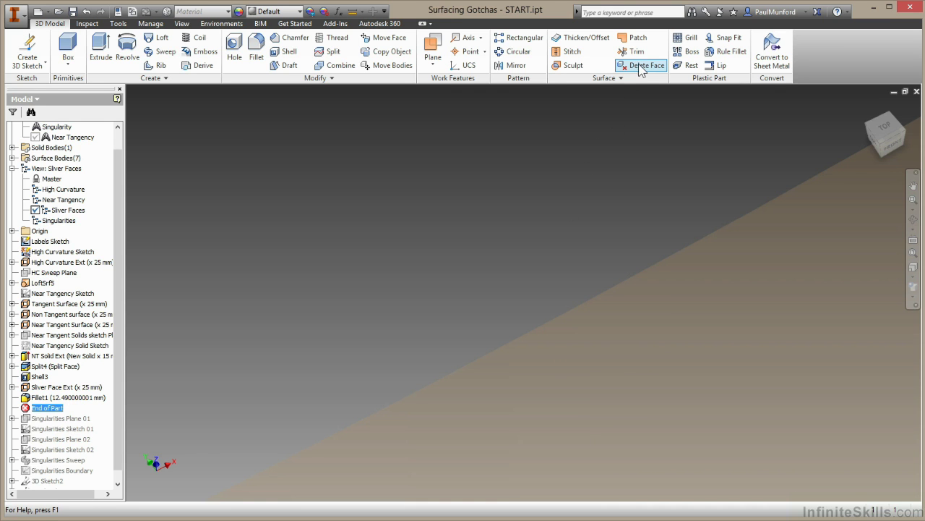
pyautogui.click(640, 66)
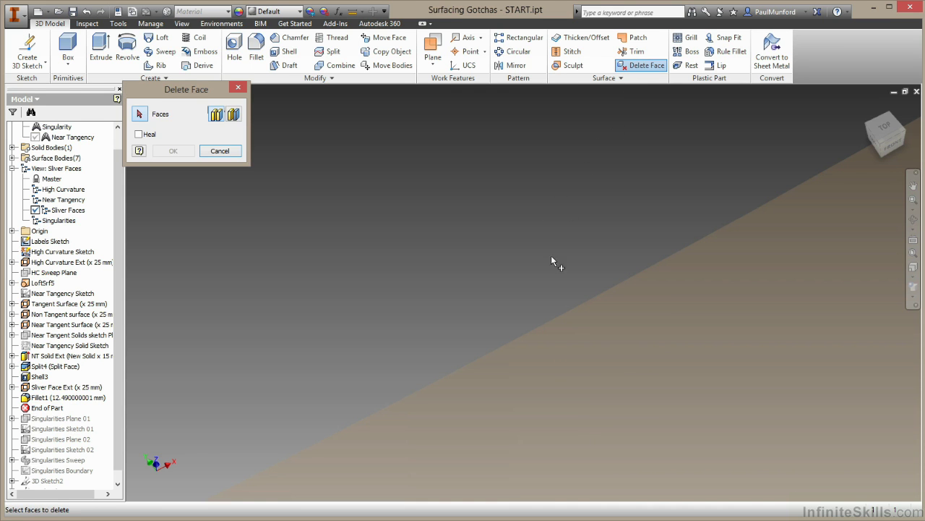
pyautogui.click(576, 326)
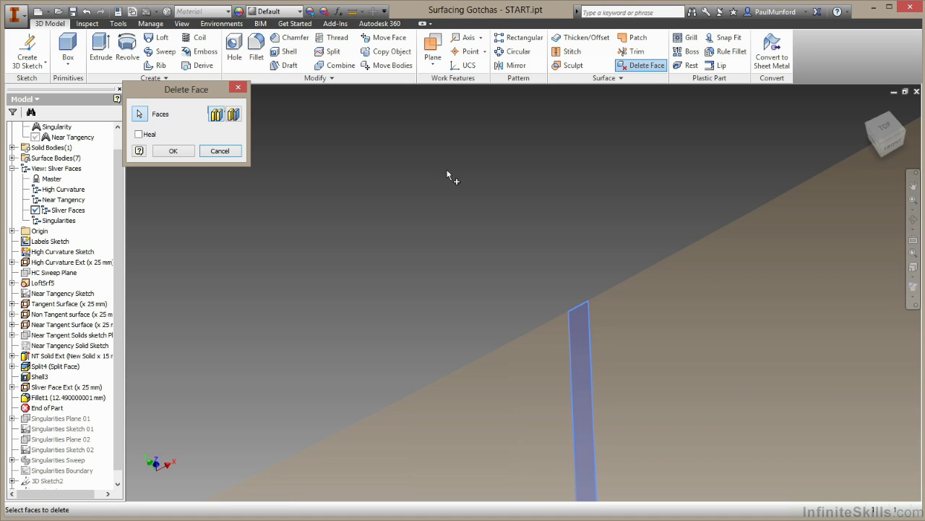
pyautogui.click(153, 134)
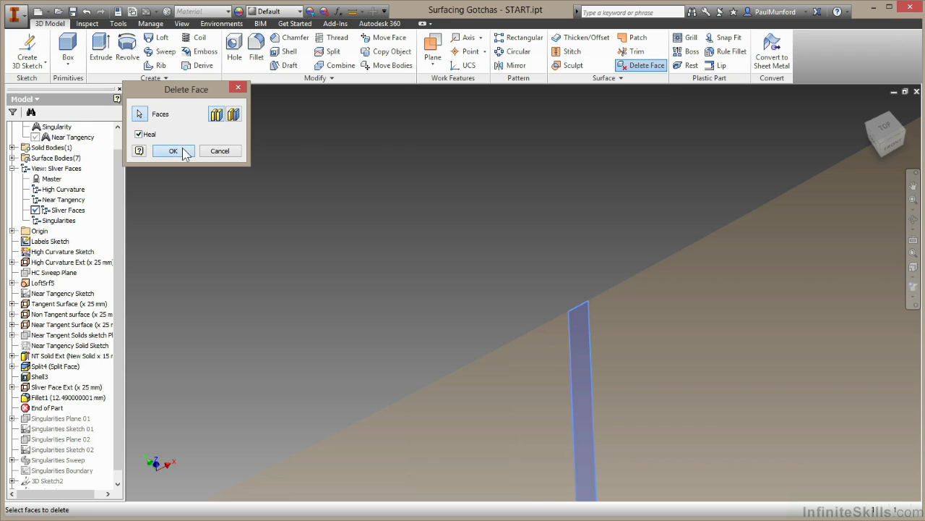
pyautogui.click(182, 150)
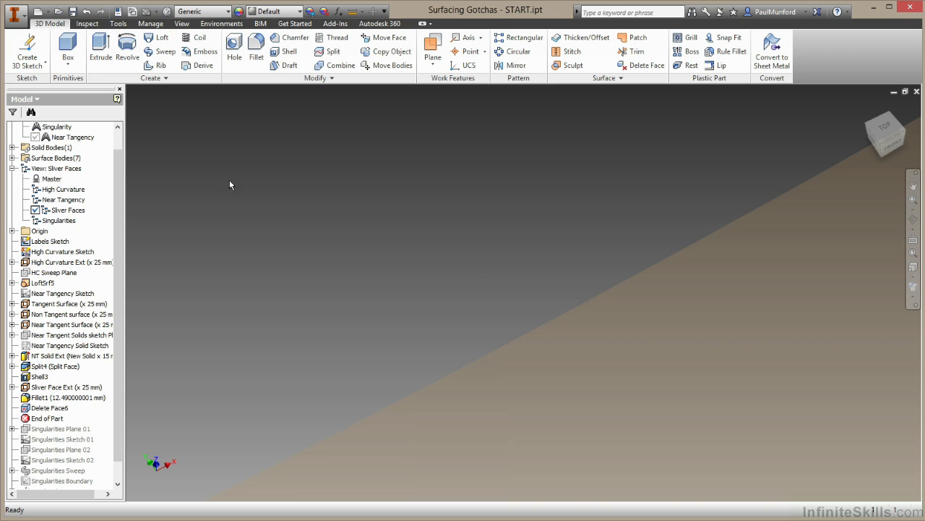
# Step: Activate the Singularities view representation and view the SINGULARITIES label from the top
pyautogui.click(63, 221)
pyautogui.doubleClick(62, 221)
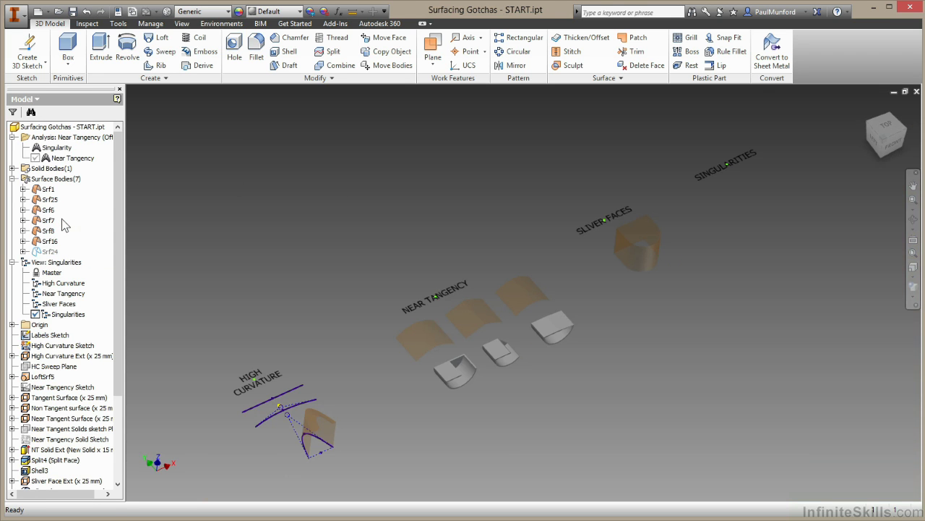
pyautogui.moveTo(891, 138); pyautogui.dragTo(895, 136)
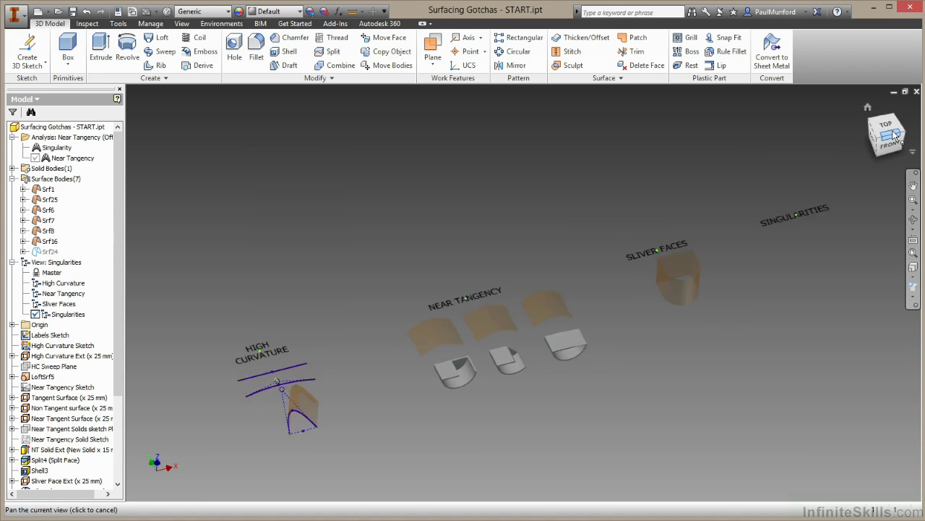
pyautogui.click(895, 136)
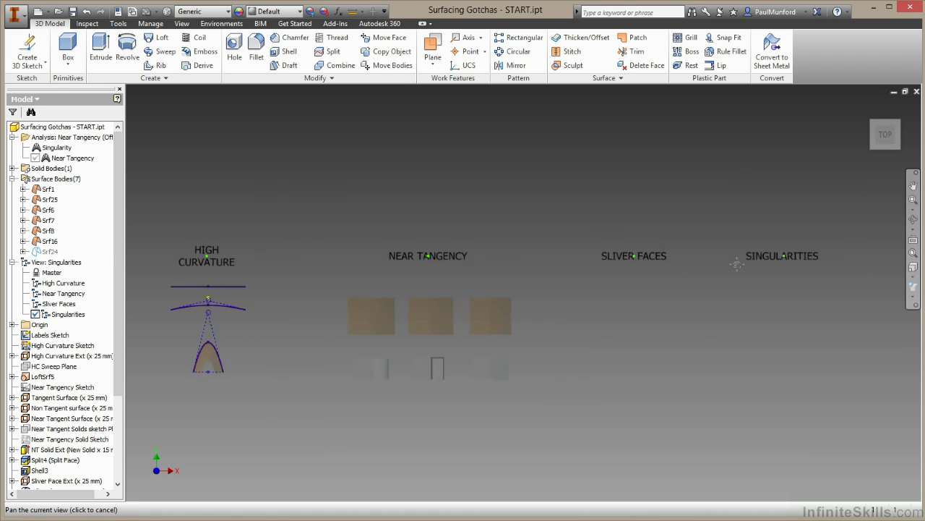
pyautogui.moveTo(736, 265); pyautogui.dragTo(496, 254)
pyautogui.scroll(6, 496, 257)
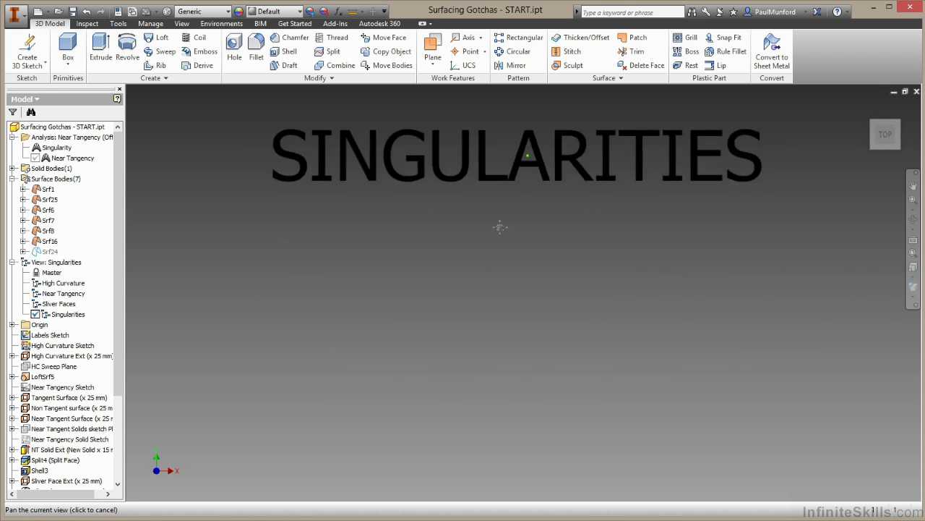
pyautogui.scroll(-2, 500, 227)
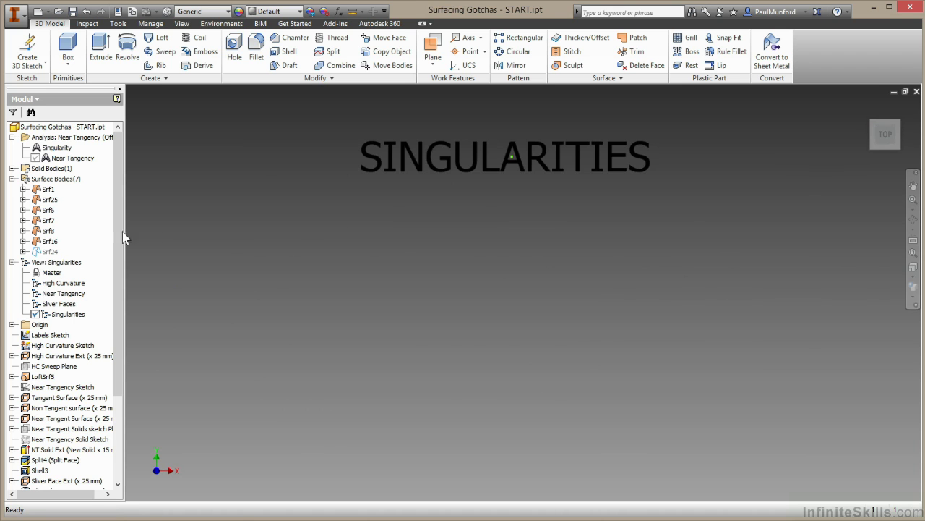
# Step: Move End of Part below 3D Sketch3 to reveal the three-sided boundary curves
pyautogui.moveTo(120, 235); pyautogui.dragTo(118, 358)
pyautogui.moveTo(63, 399); pyautogui.dragTo(64, 484)
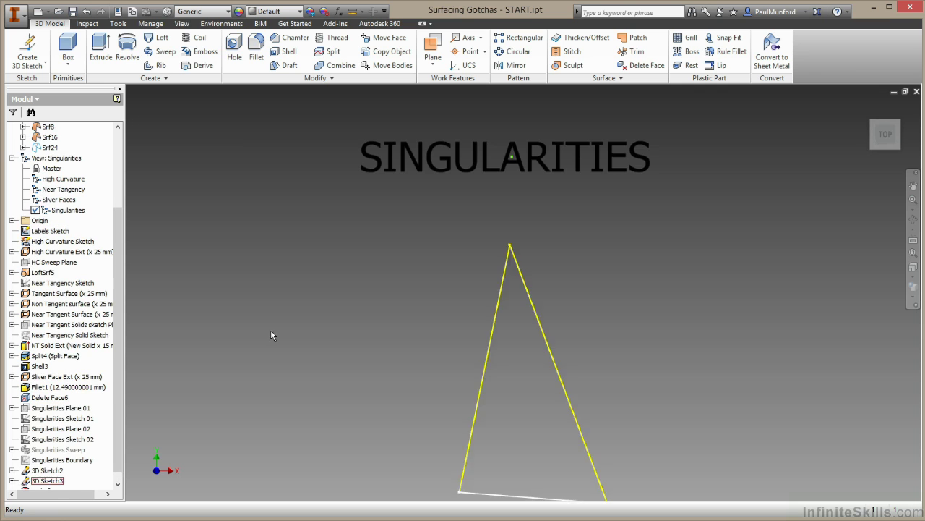
pyautogui.press('F6')
pyautogui.click(317, 357)
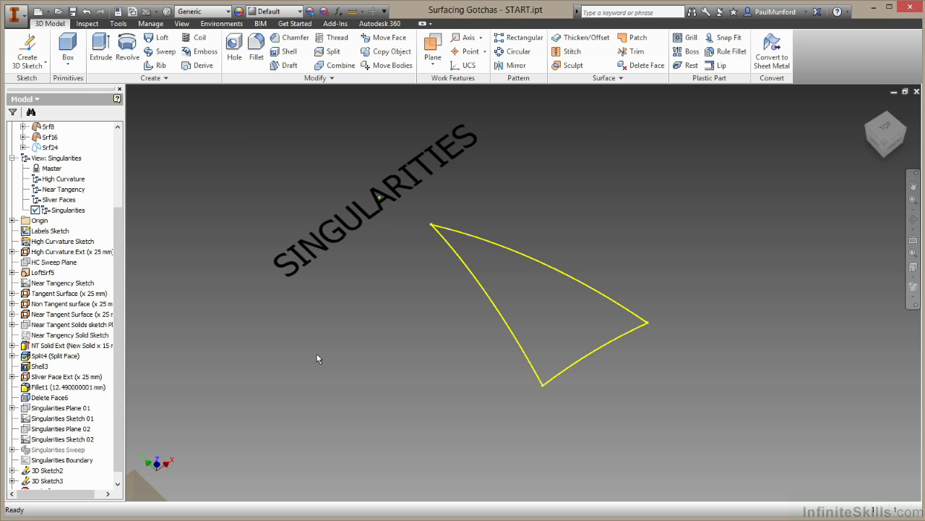
# Step: Loft a surface from the triangle's lower edge to its top point along the upper curve rail
pyautogui.click(157, 37)
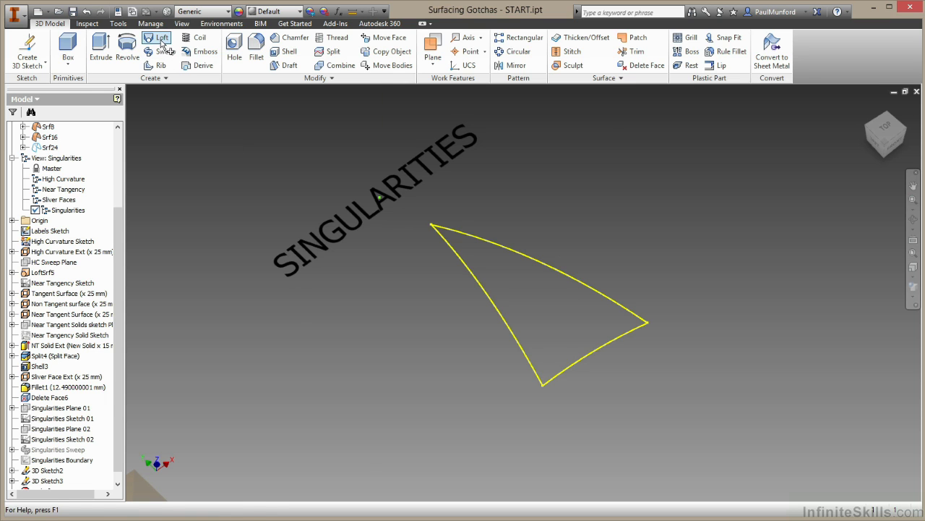
pyautogui.click(229, 217)
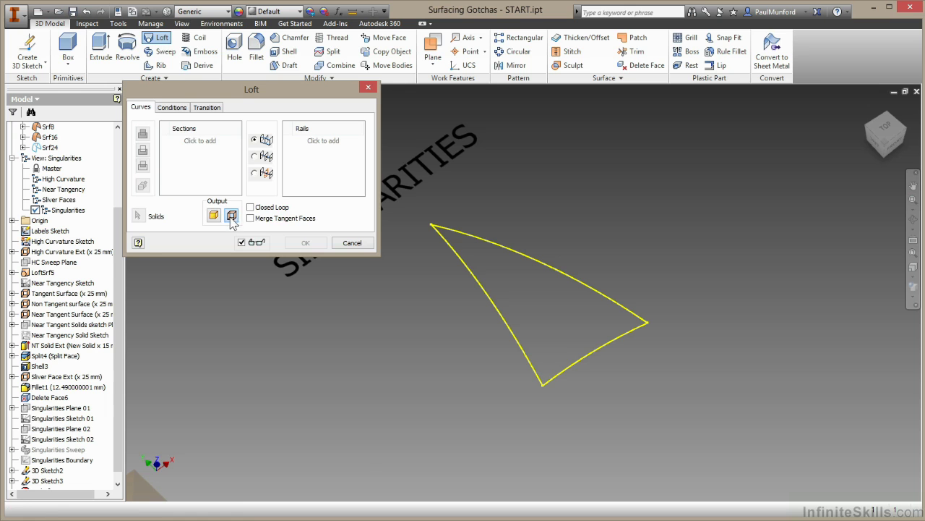
pyautogui.click(606, 353)
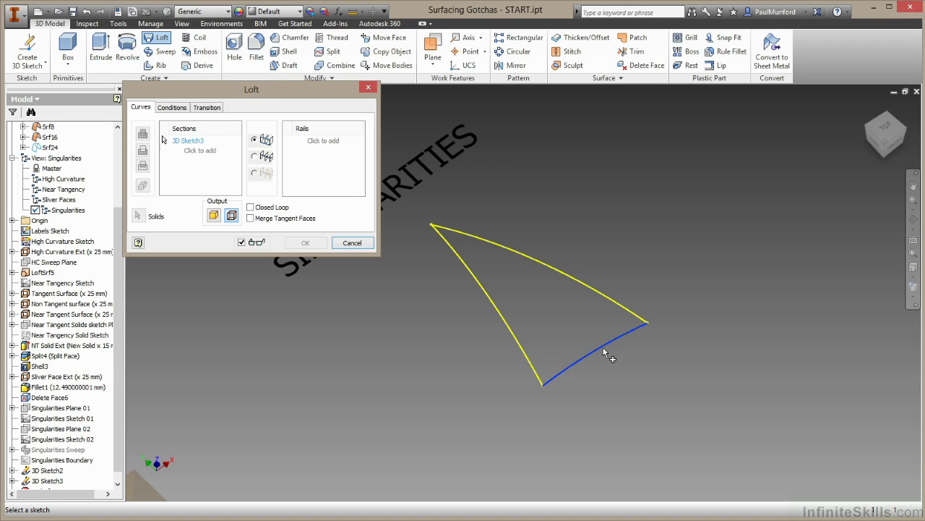
pyautogui.click(208, 151)
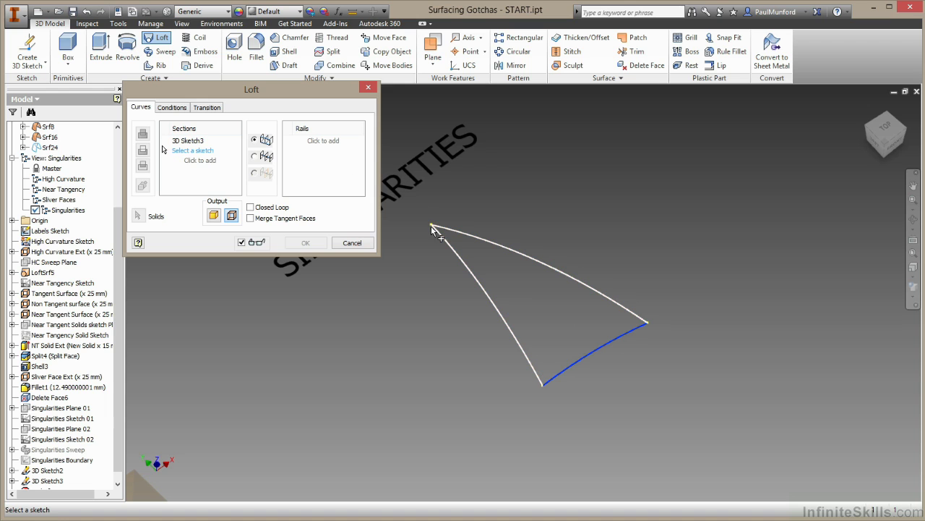
pyautogui.moveTo(433, 231)
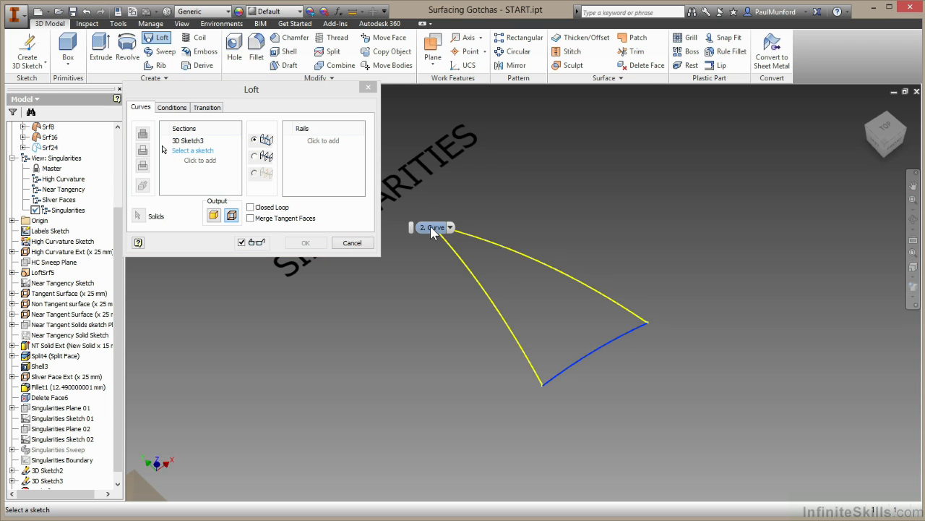
pyautogui.click(432, 229)
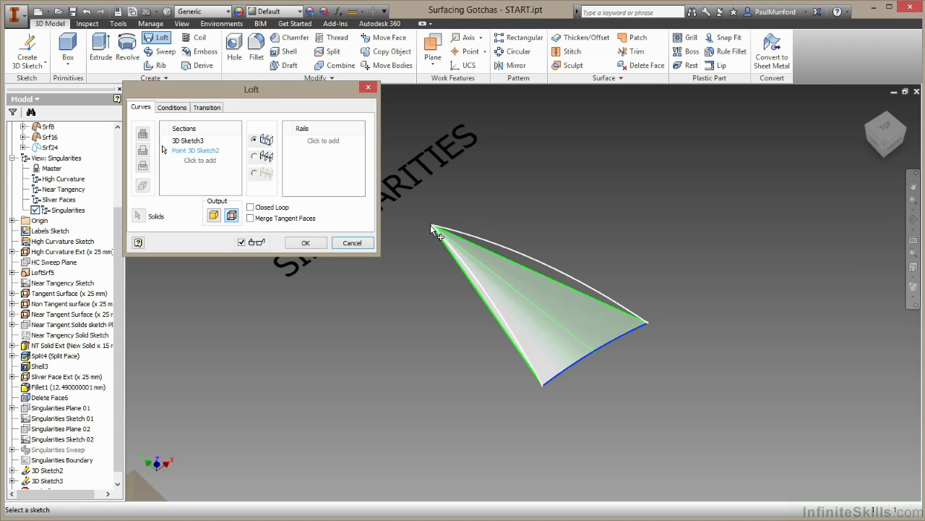
pyautogui.click(329, 148)
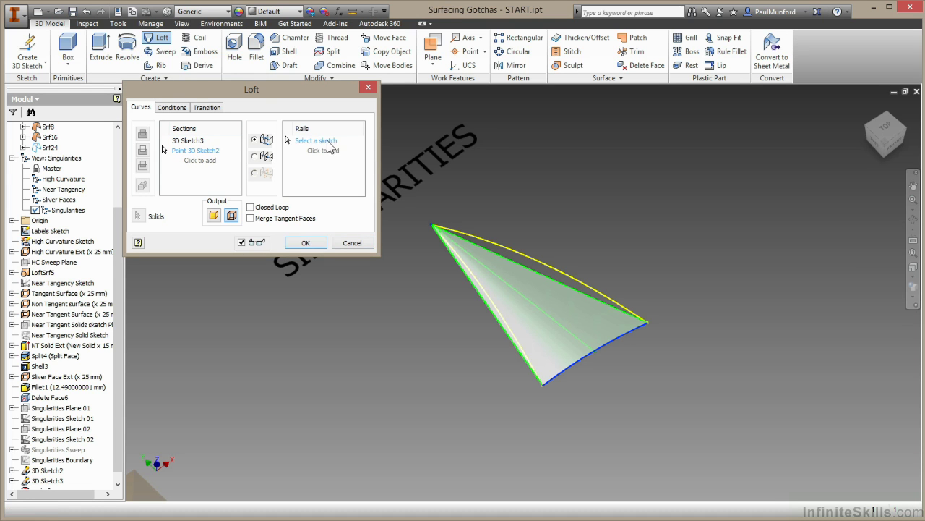
pyautogui.click(498, 244)
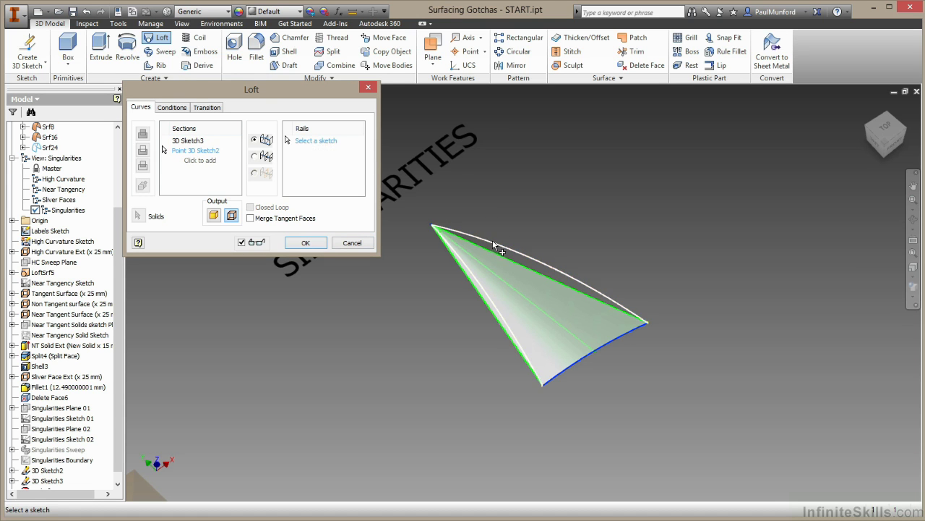
pyautogui.click(305, 242)
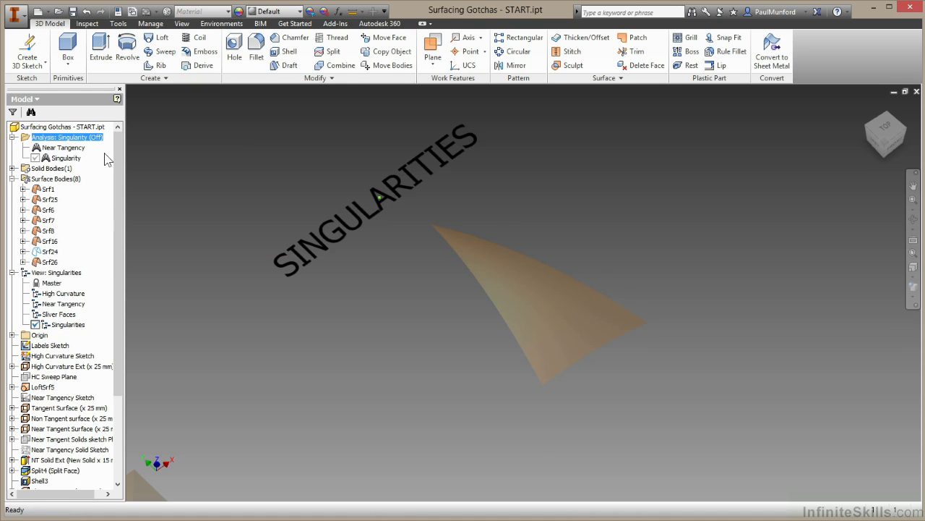
pyautogui.rightClick(97, 139)
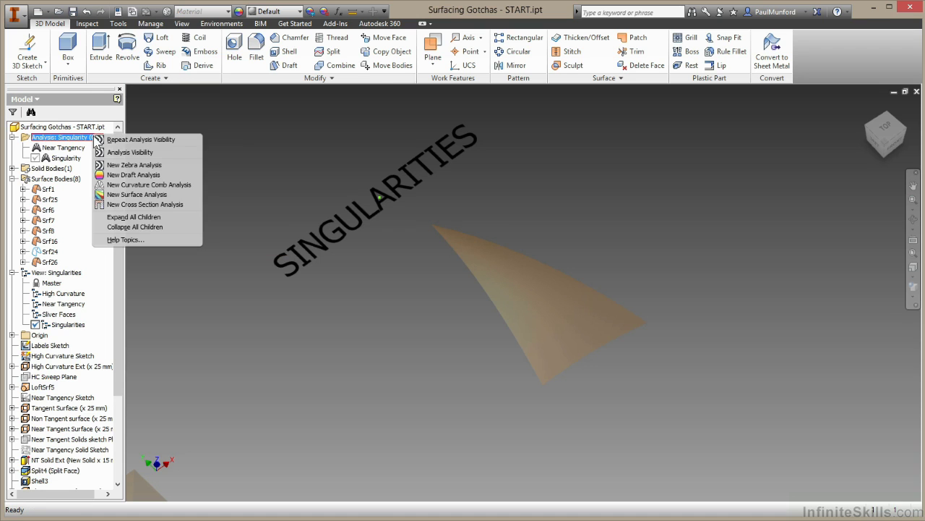
pyautogui.click(171, 151)
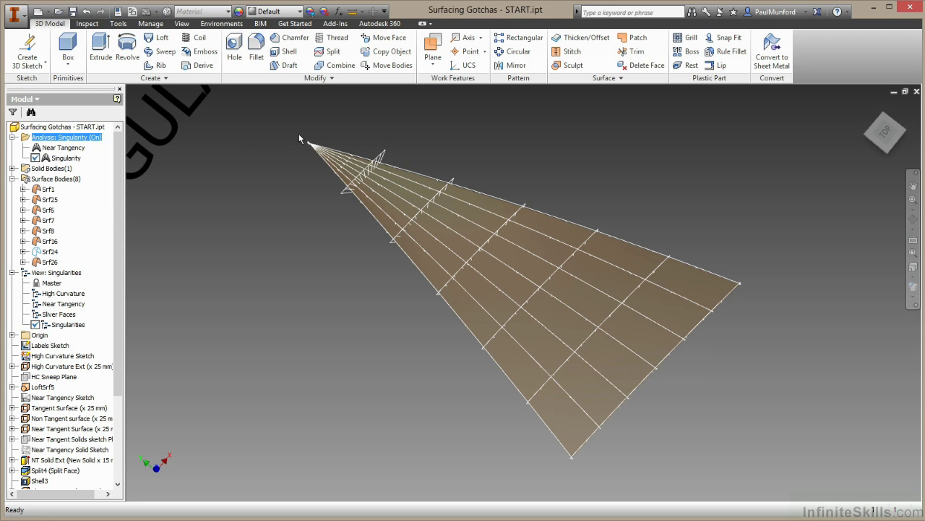
pyautogui.rightClick(88, 138)
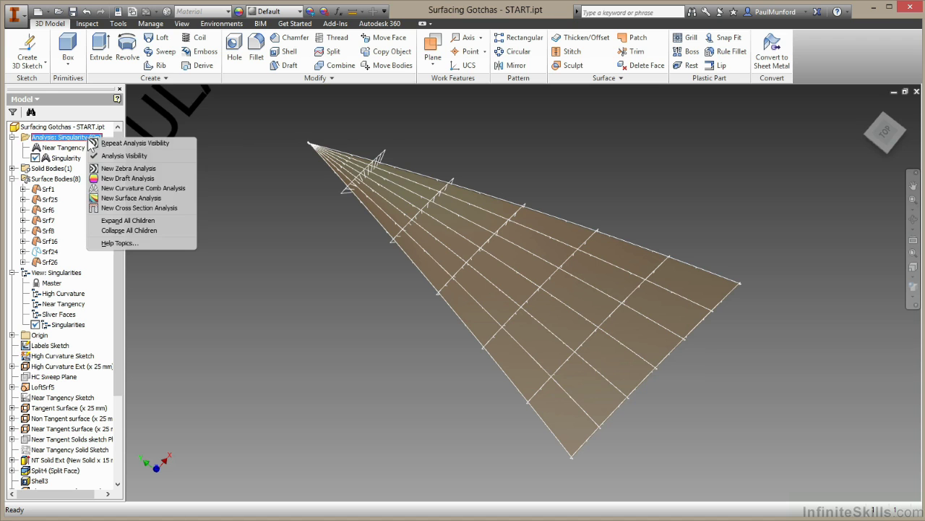
pyautogui.click(119, 156)
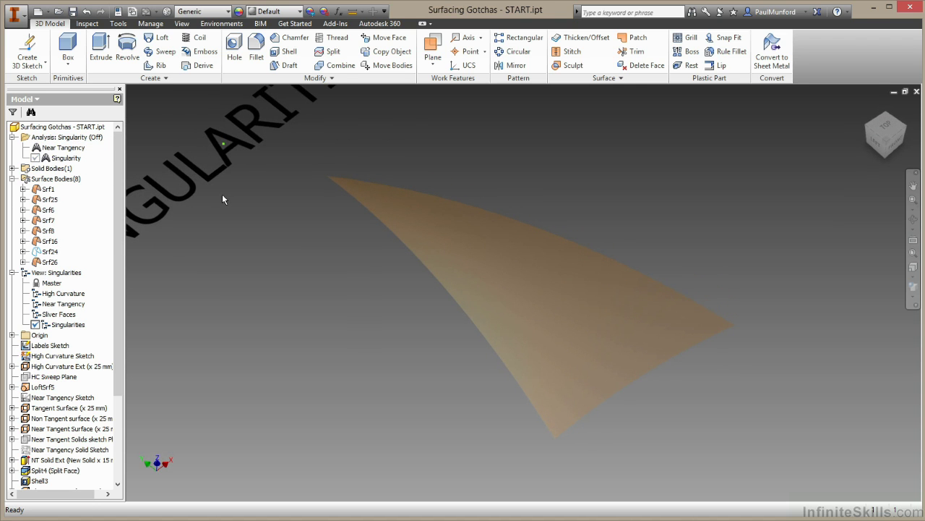
pyautogui.click(584, 77)
pyautogui.click(573, 91)
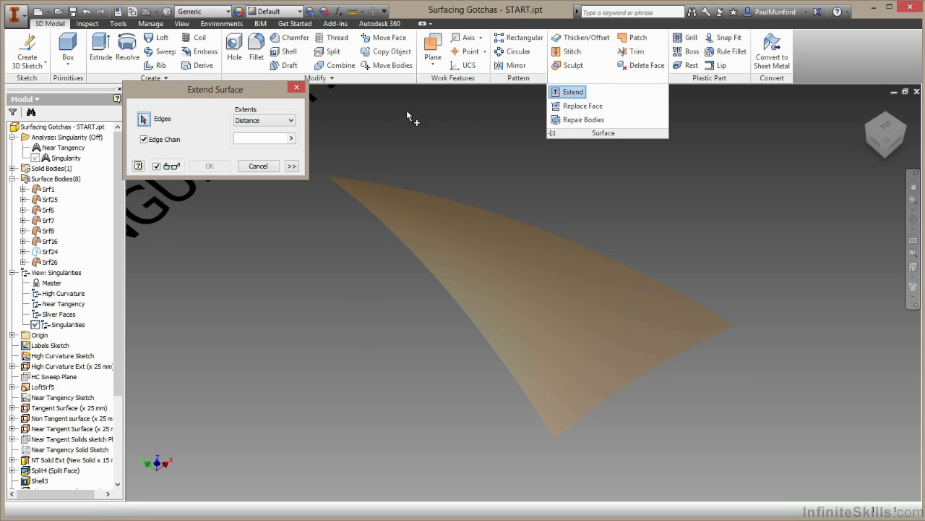
pyautogui.click(335, 185)
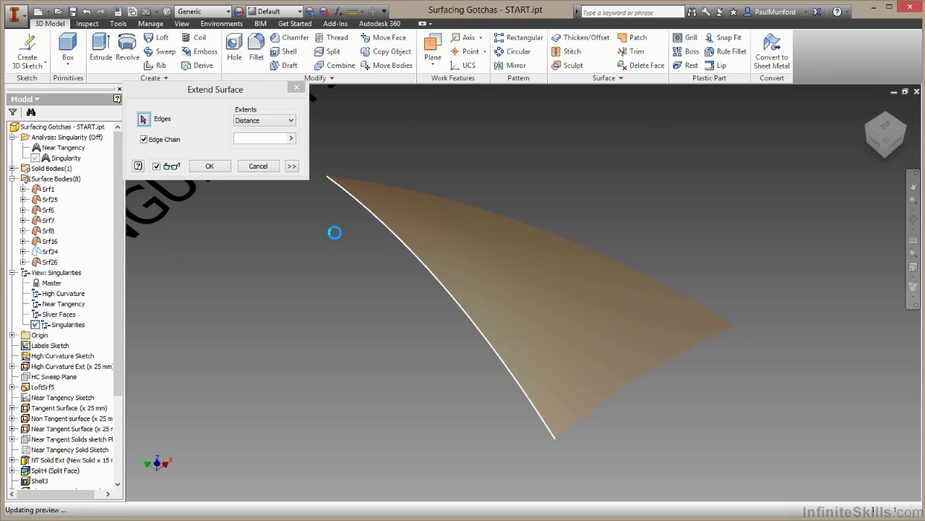
pyautogui.press('Return')
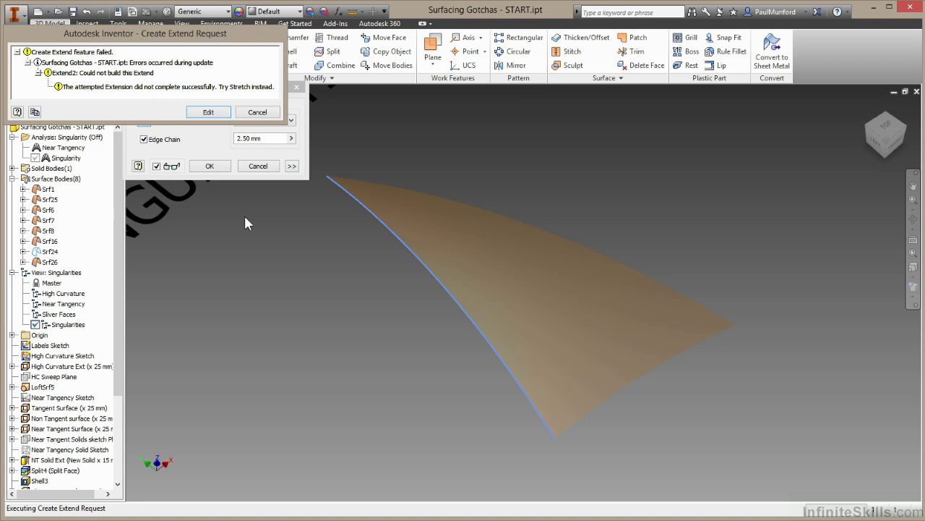
pyautogui.click(247, 112)
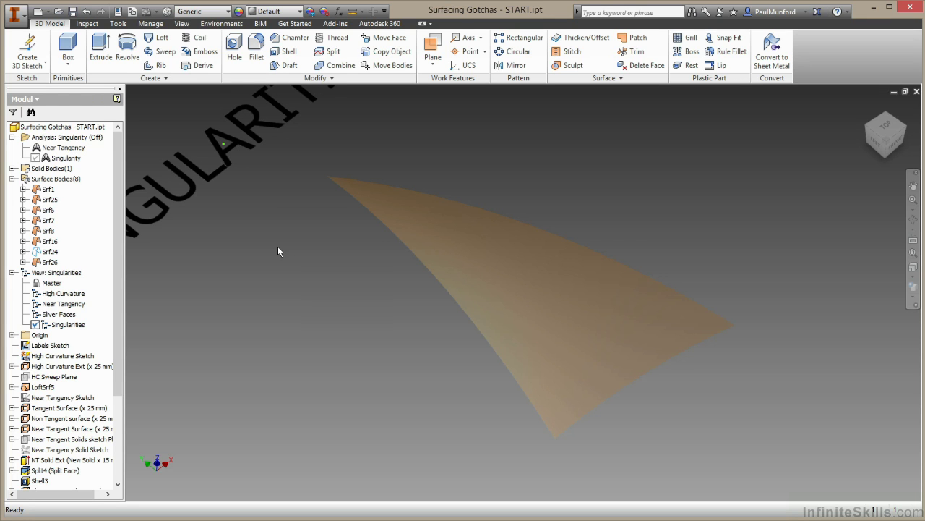
# Step: Delete the LoftSrf6 loft surface
pyautogui.moveTo(117, 232); pyautogui.dragTo(118, 357)
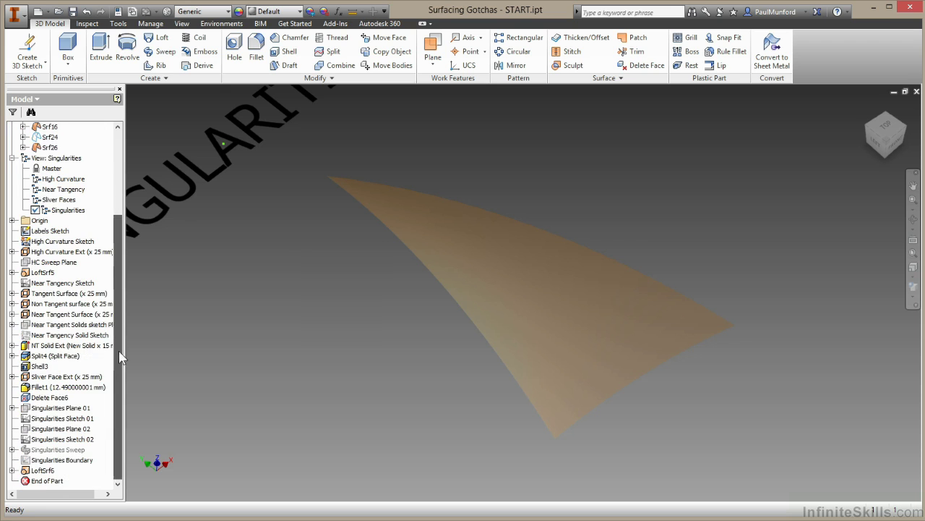
pyautogui.rightClick(53, 470)
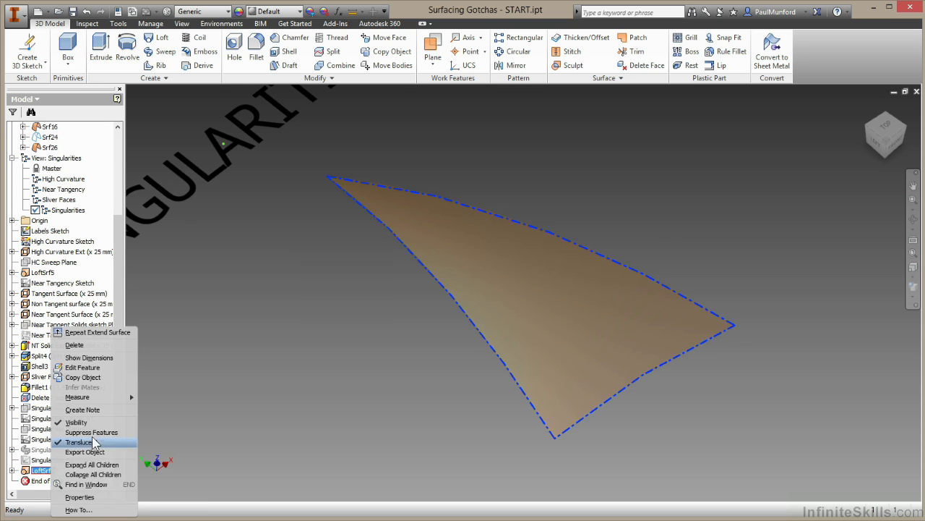
pyautogui.click(76, 345)
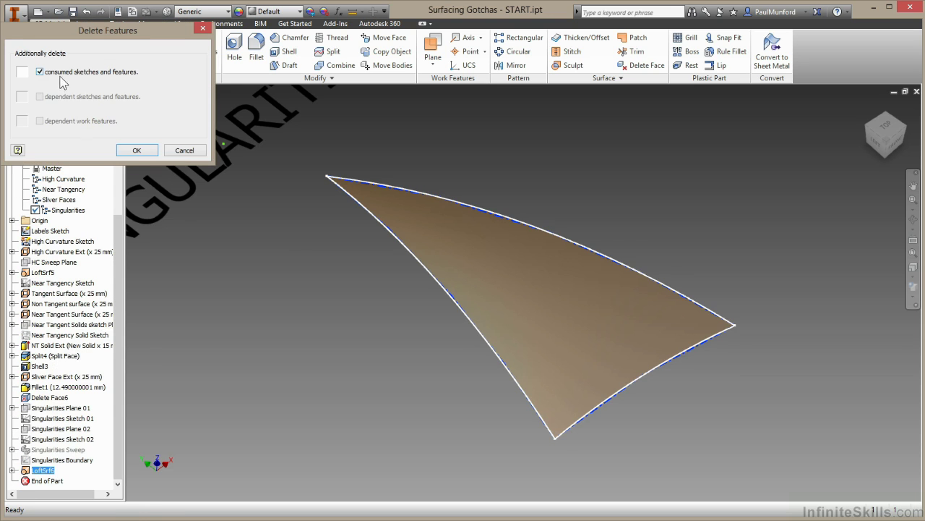
pyautogui.click(135, 151)
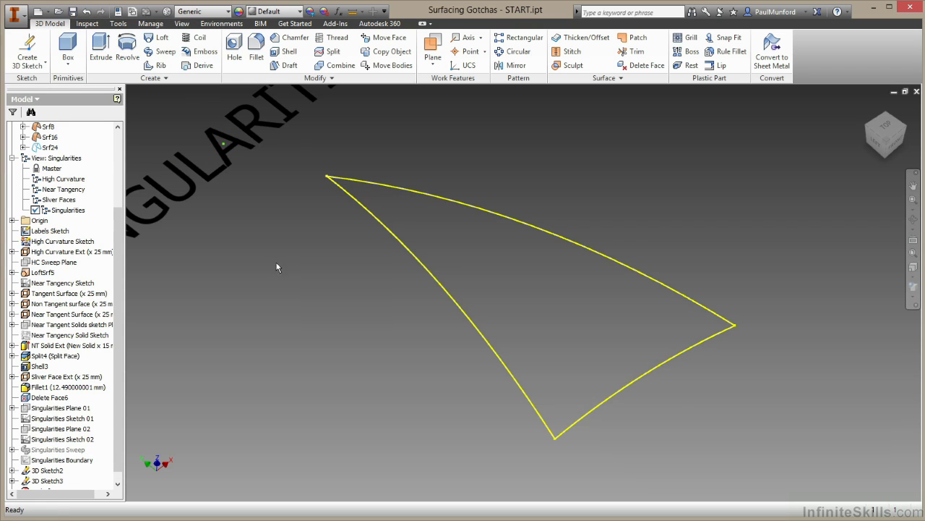
# Step: Create a boundary patch from the upper arc, left edge and lower edge of the triangle
pyautogui.click(634, 38)
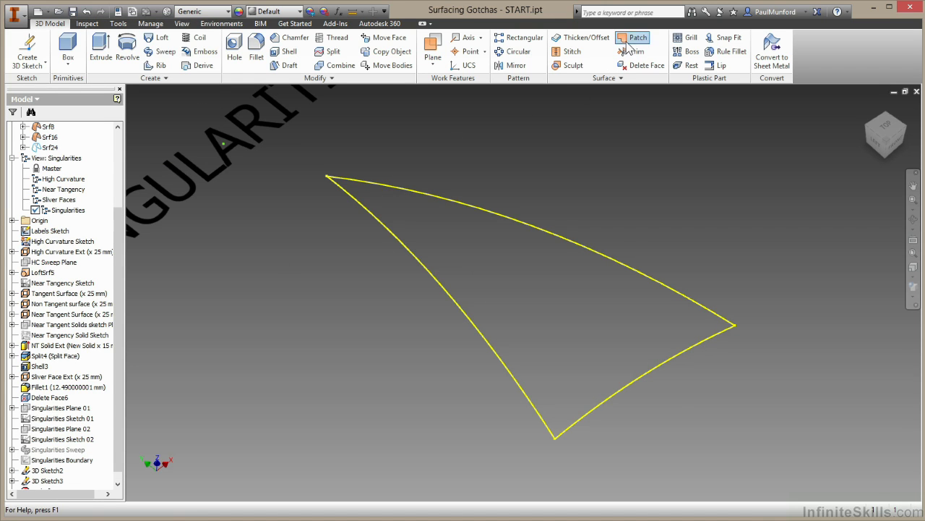
pyautogui.click(569, 243)
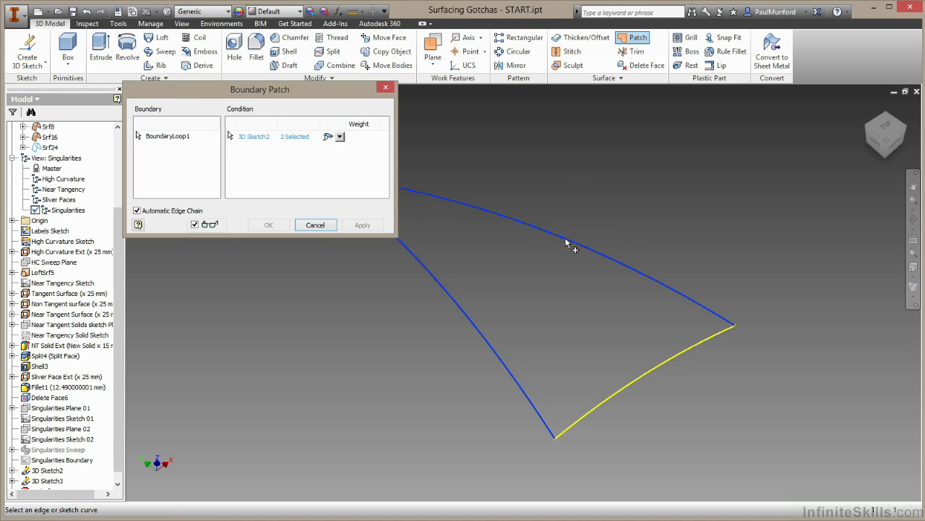
pyautogui.click(705, 352)
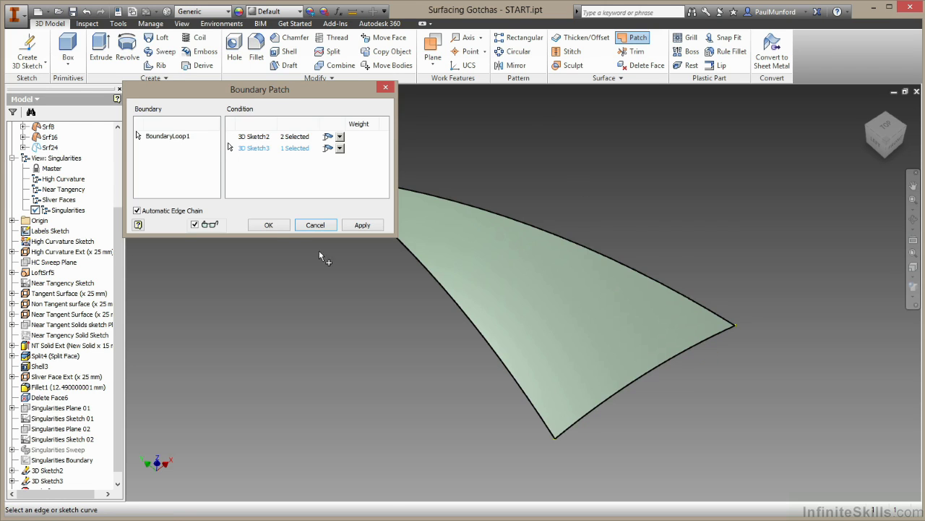
pyautogui.click(273, 224)
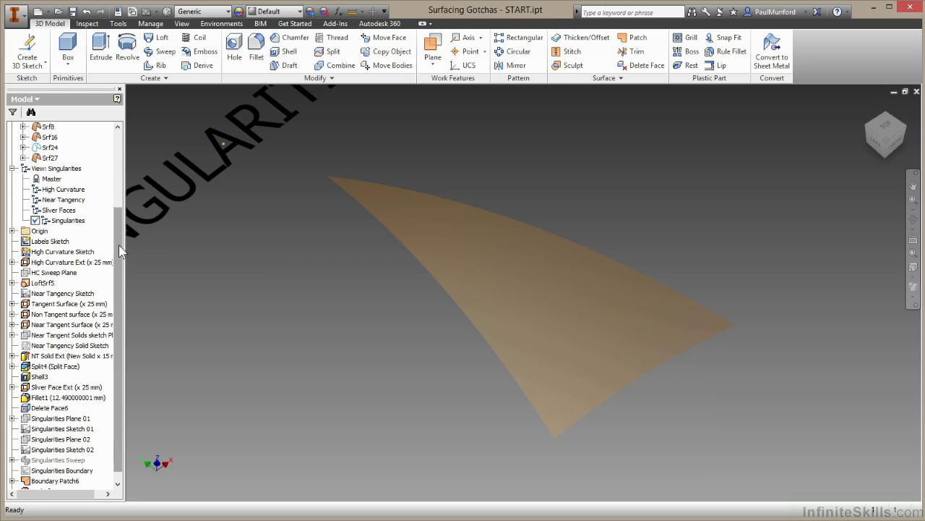
# Step: Edit the Singularity analysis to evaluate the Srf27 boundary patch surface
pyautogui.moveTo(119, 244); pyautogui.dragTo(118, 165)
pyautogui.rightClick(80, 138)
pyautogui.press('Escape')
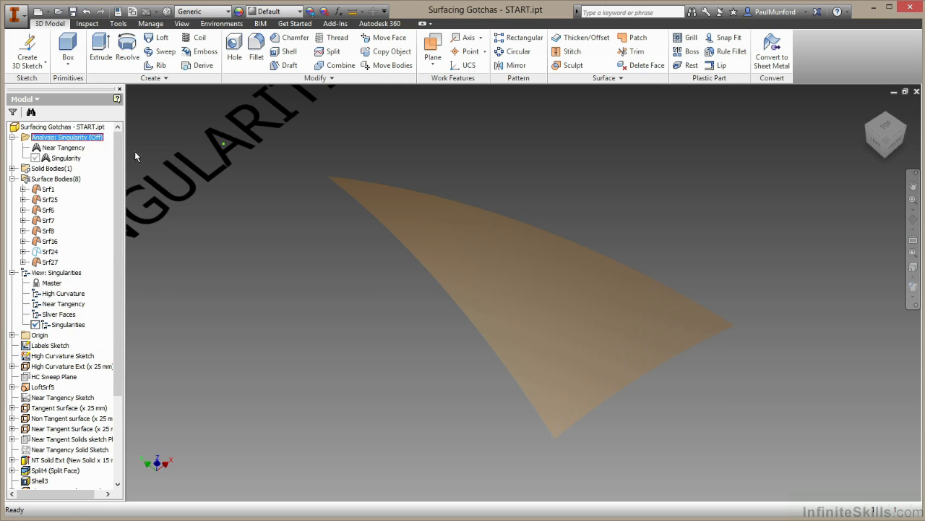
pyautogui.rightClick(65, 158)
pyautogui.click(155, 173)
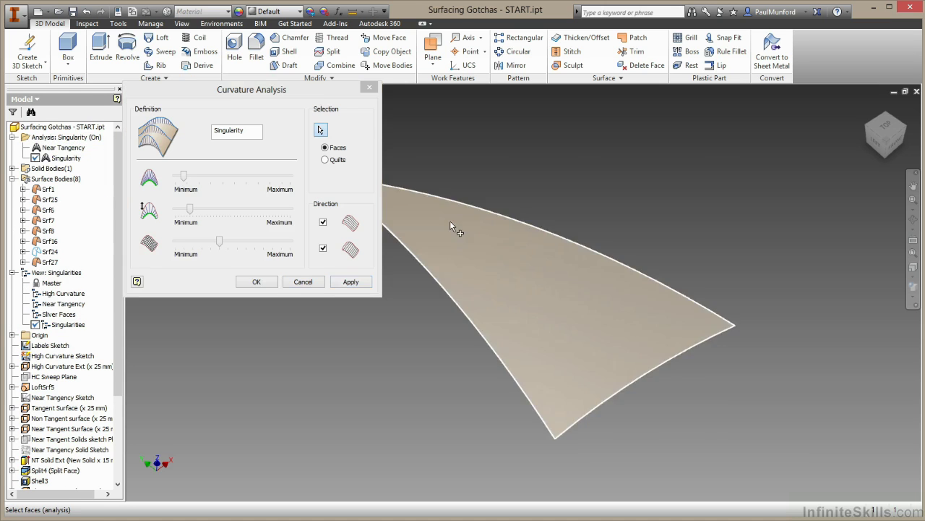
pyautogui.click(450, 220)
pyautogui.click(269, 282)
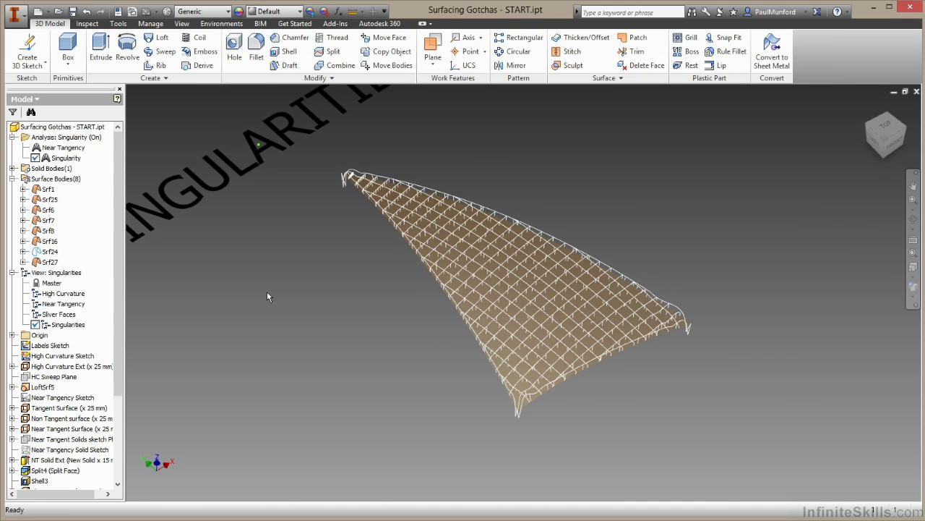
# Step: Hide the singularity analysis overlay and delete Boundary Patch6
pyautogui.rightClick(54, 137)
pyautogui.click(105, 152)
pyautogui.scroll(-4, 72, 289)
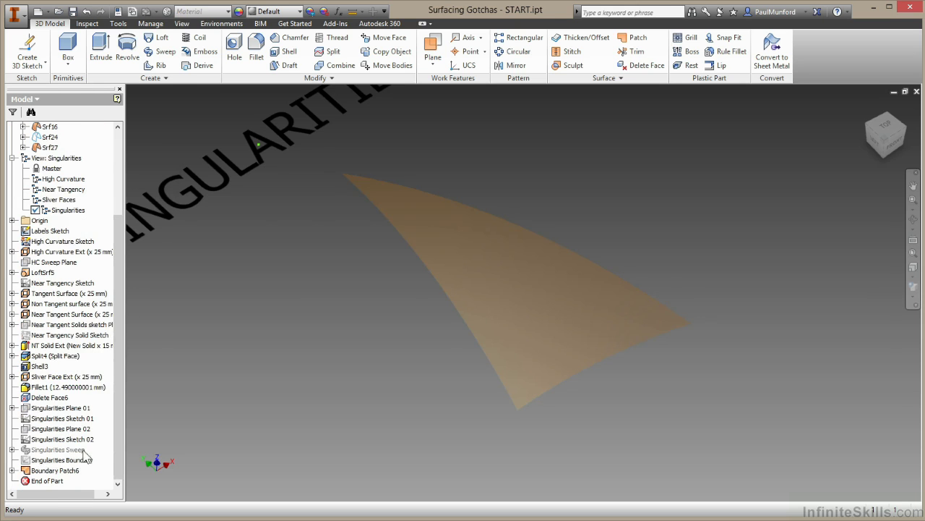
pyautogui.rightClick(68, 470)
pyautogui.click(94, 345)
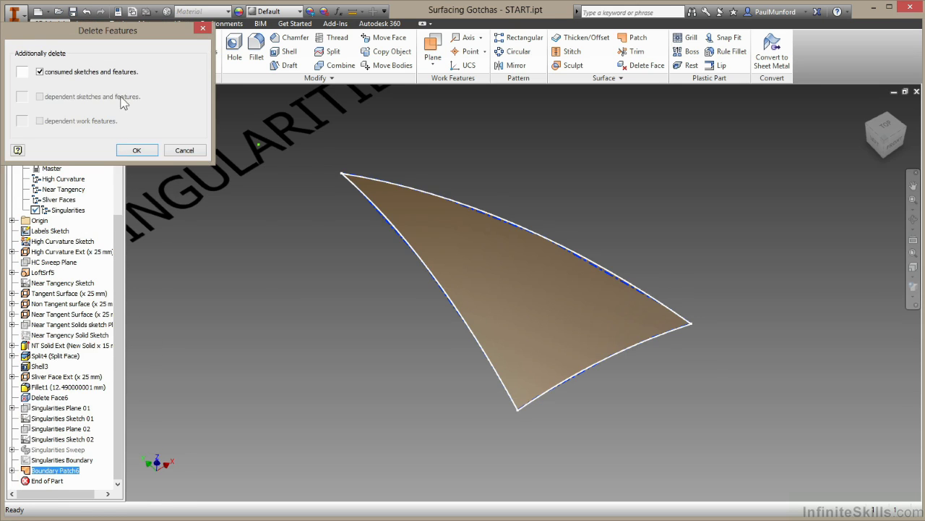
pyautogui.click(137, 150)
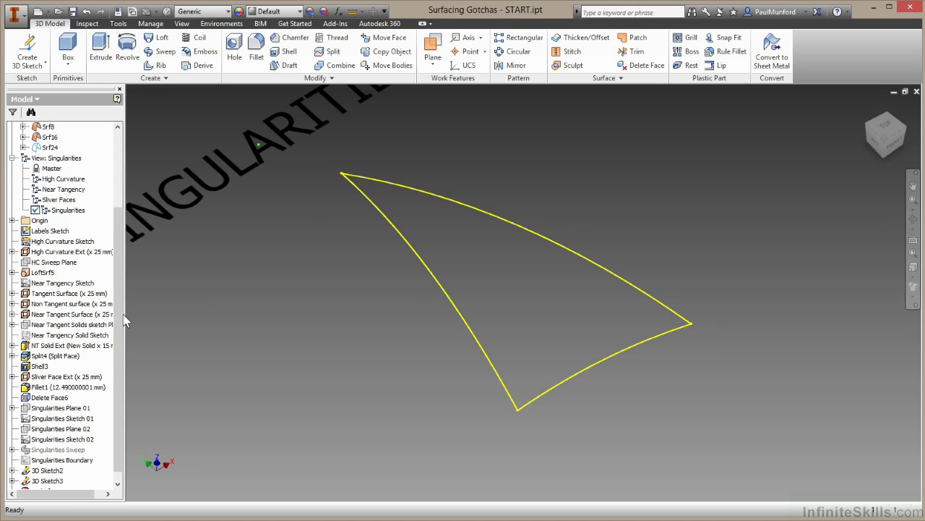
# Step: Hide 3D Sketch2 and 3D Sketch3, and show Singularities Sweep with its triangular boundary sketch
pyautogui.scroll(-1, 101, 362)
pyautogui.click(49, 460)
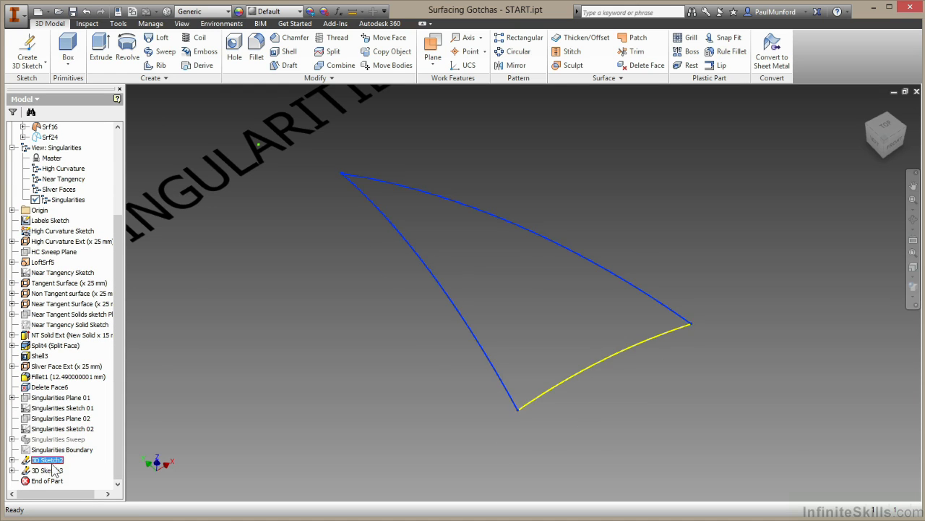
pyautogui.keyDown('ctrl'); pyautogui.click(54, 471); pyautogui.keyUp('ctrl')
pyautogui.rightClick(54, 470)
pyautogui.click(65, 463)
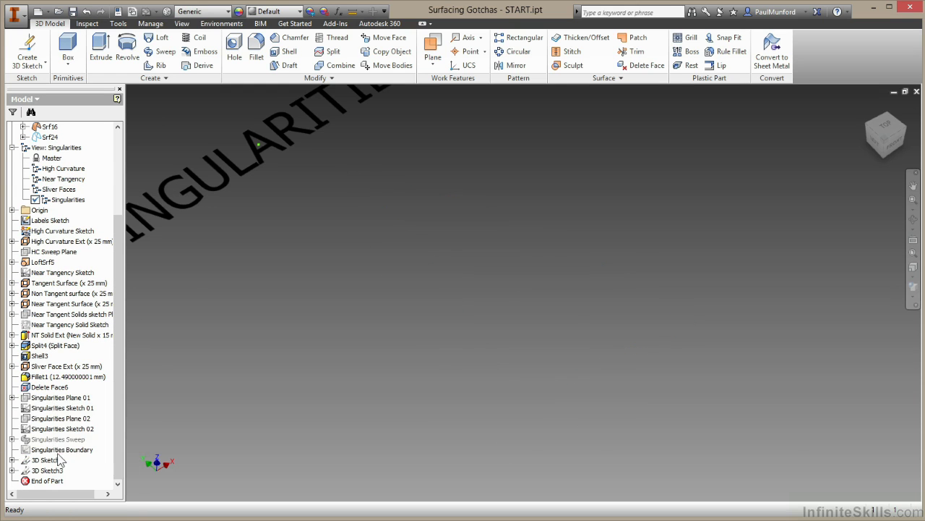
pyautogui.rightClick(60, 461)
pyautogui.click(61, 441)
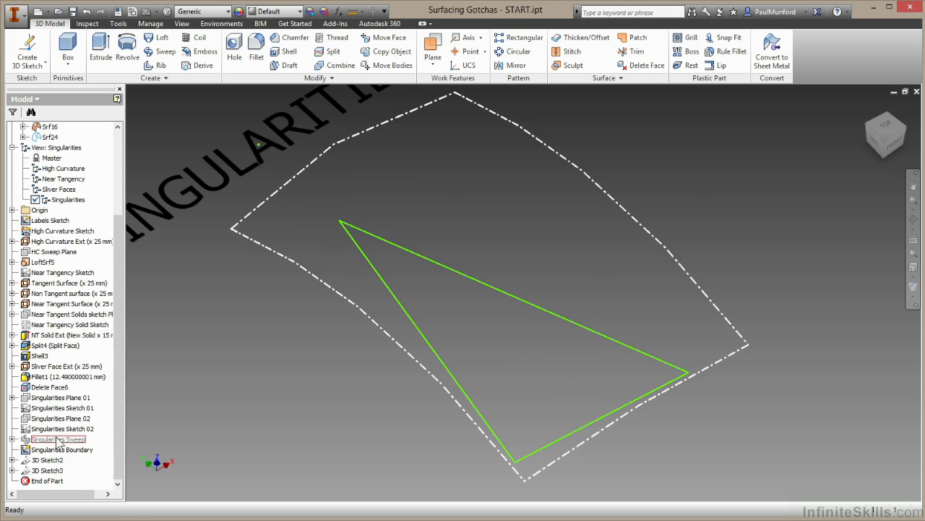
pyautogui.rightClick(59, 441)
pyautogui.click(93, 411)
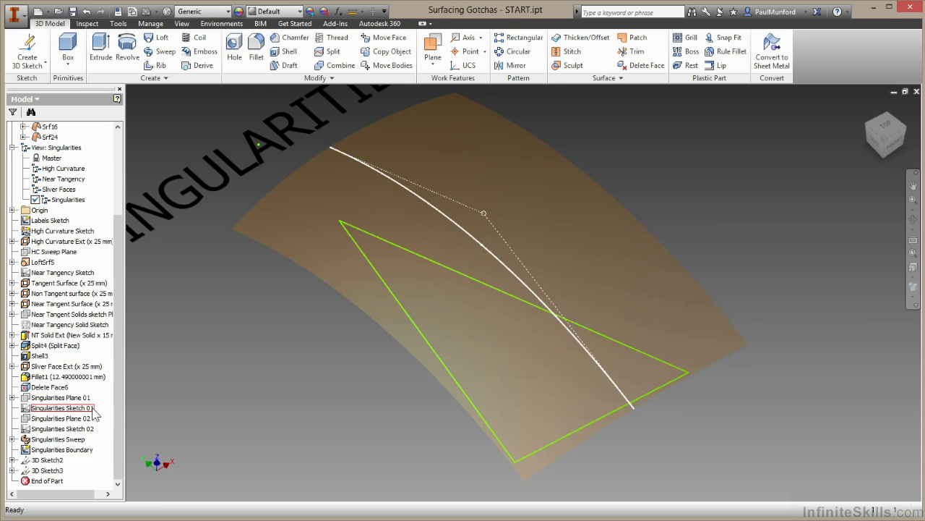
pyautogui.click(12, 439)
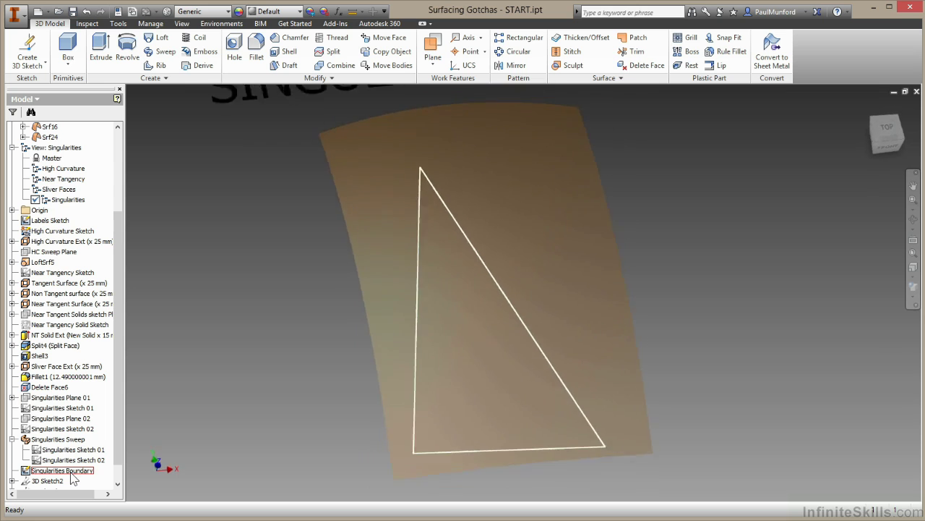
# Step: Trim the Singularities Sweep with the Singularities Boundary triangle, removing the outer region
pyautogui.click(67, 470)
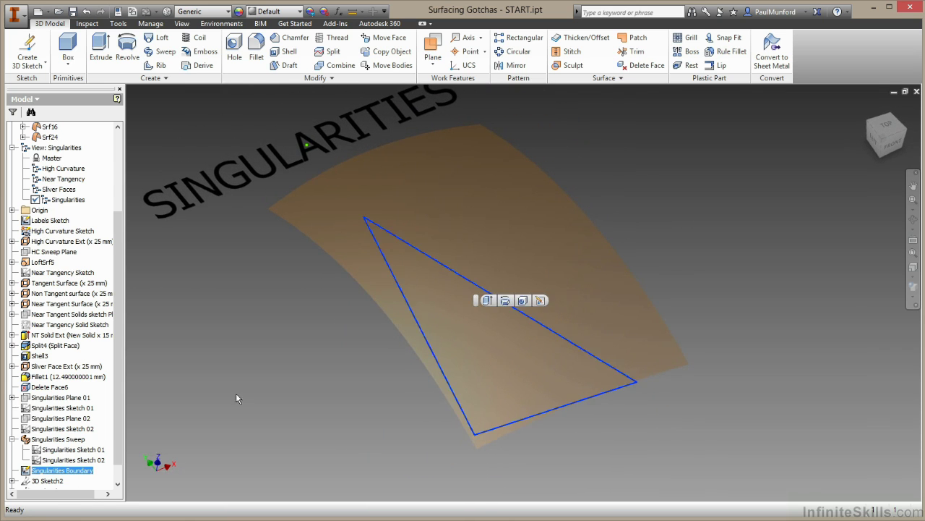
pyautogui.click(633, 52)
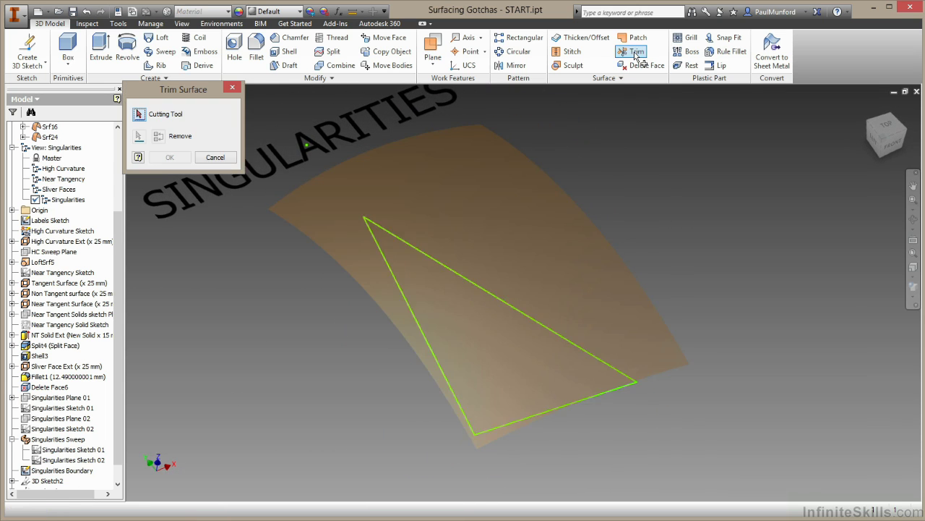
pyautogui.click(414, 338)
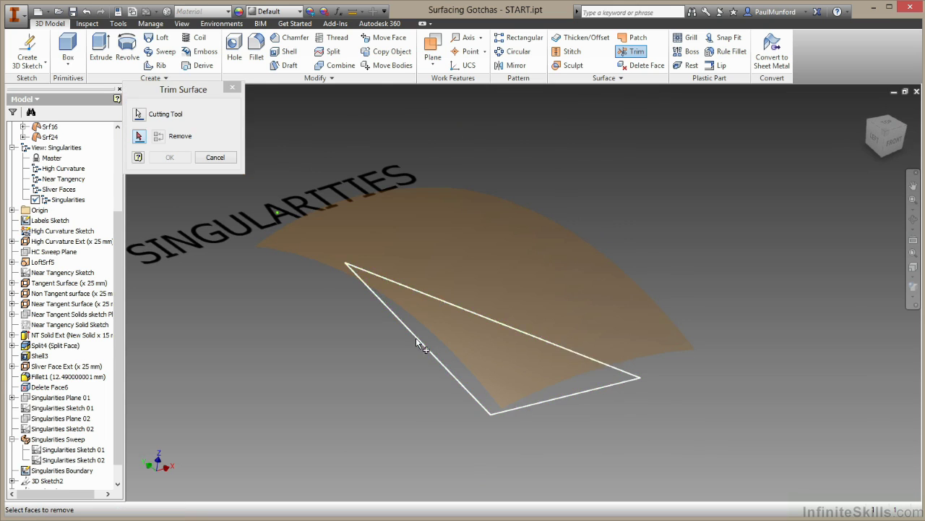
pyautogui.click(339, 254)
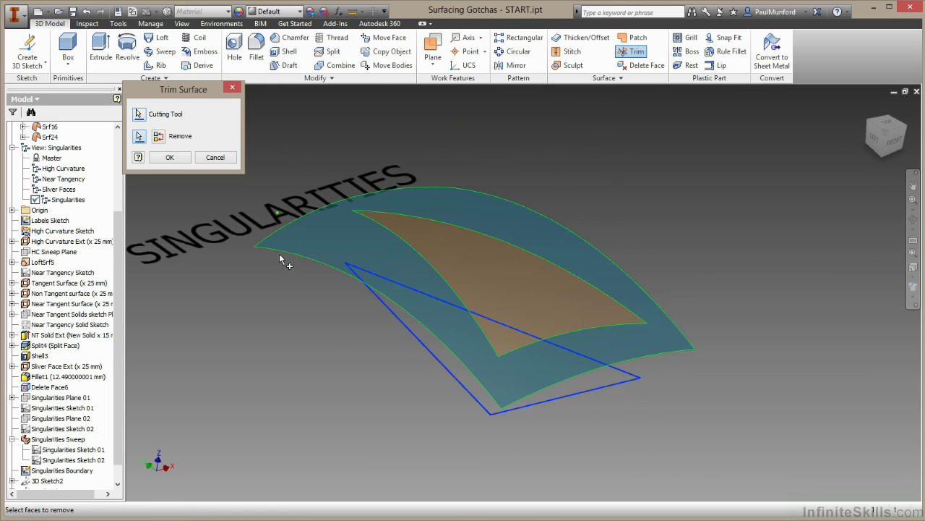
pyautogui.click(170, 157)
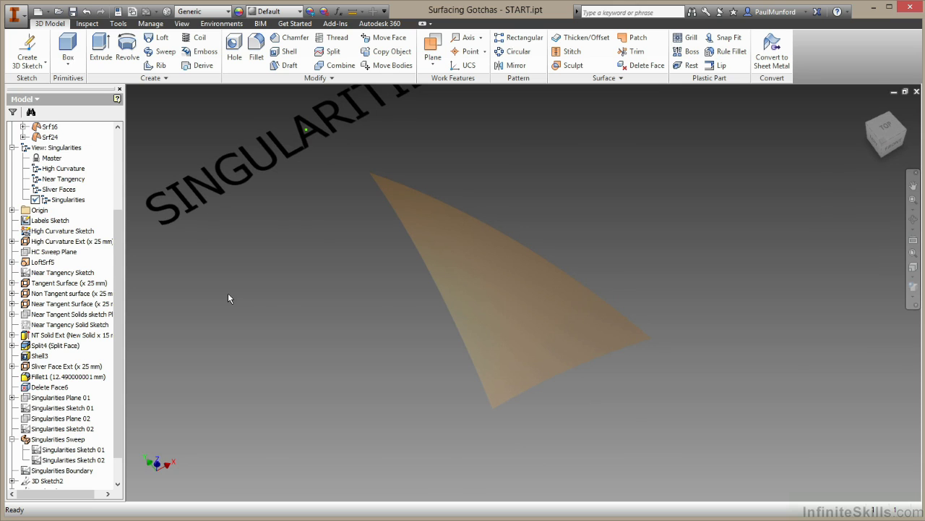
# Step: Turn analysis visibility back on and run the Singularity analysis on the trimmed surface
pyautogui.moveTo(120, 250); pyautogui.dragTo(126, 155)
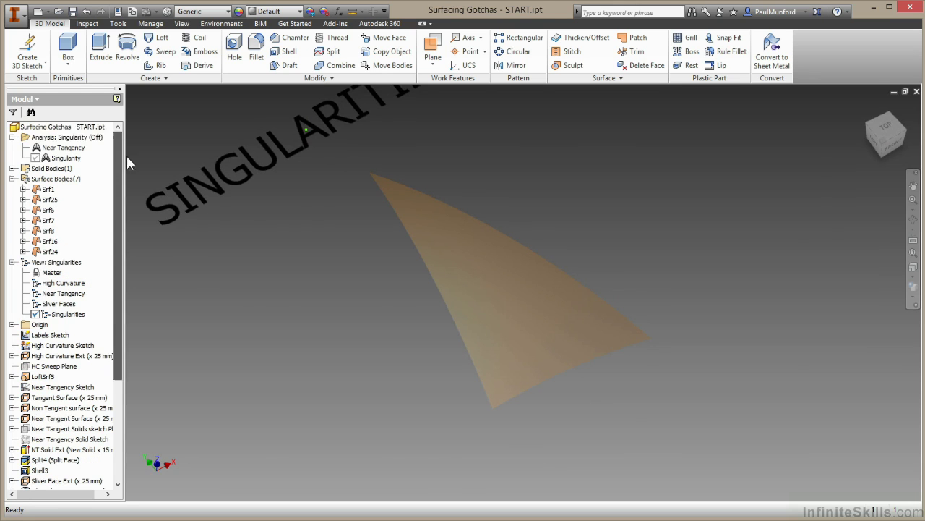
pyautogui.rightClick(94, 138)
pyautogui.click(127, 156)
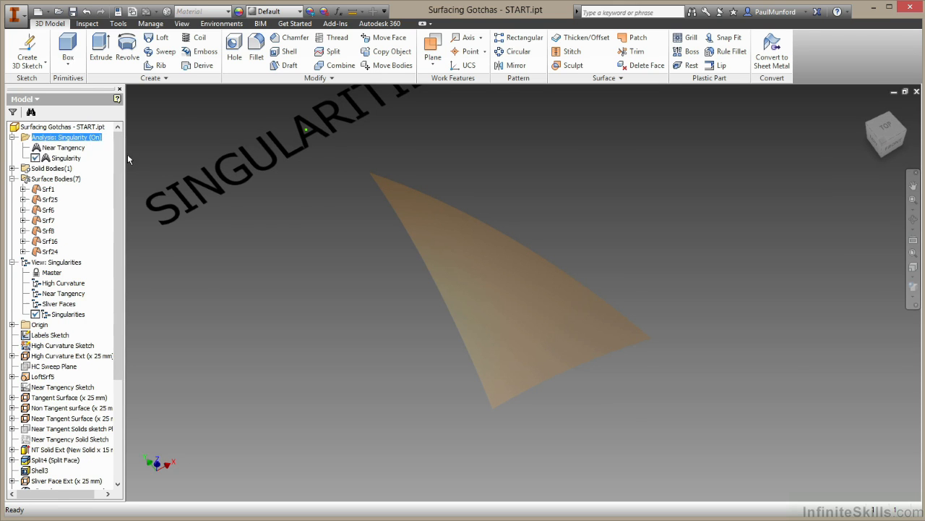
pyautogui.rightClick(66, 158)
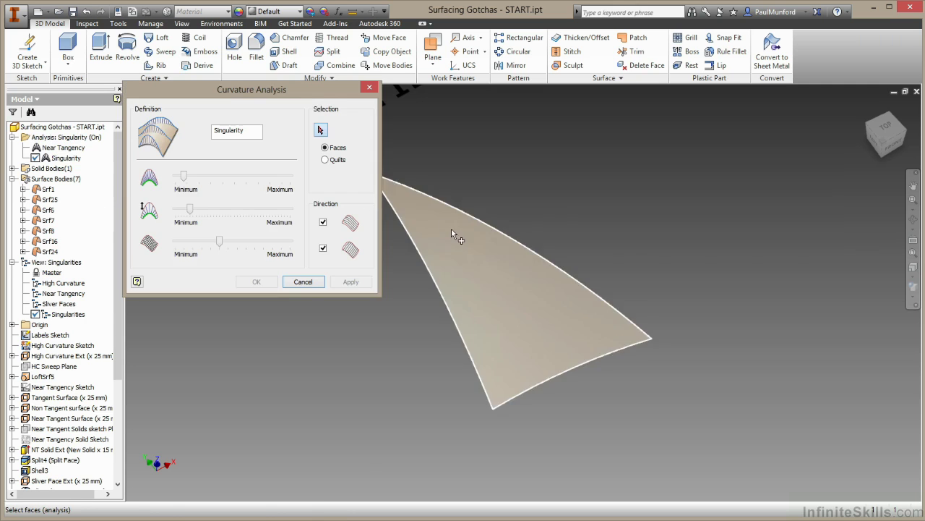
pyautogui.click(451, 228)
pyautogui.click(257, 282)
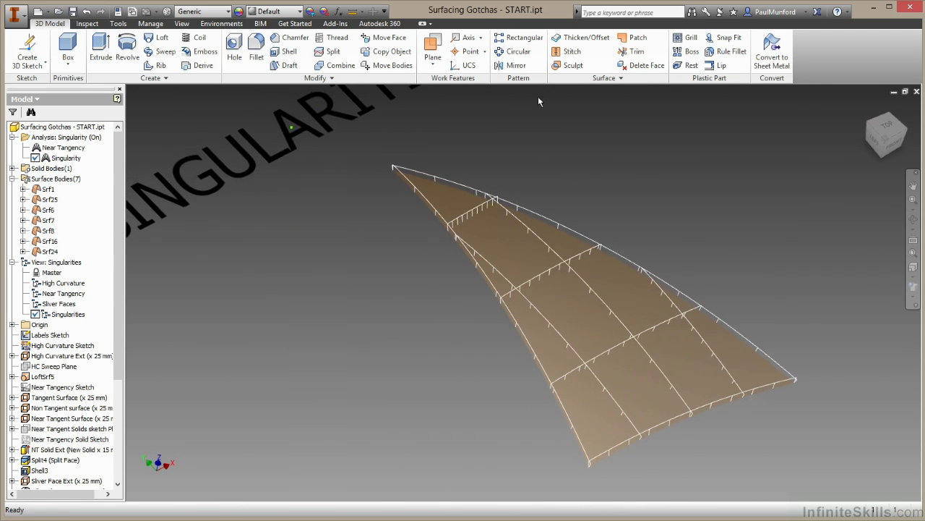
# Step: Extend the trimmed surface's boundary edge chain by 2.50 mm
pyautogui.click(579, 78)
pyautogui.click(573, 92)
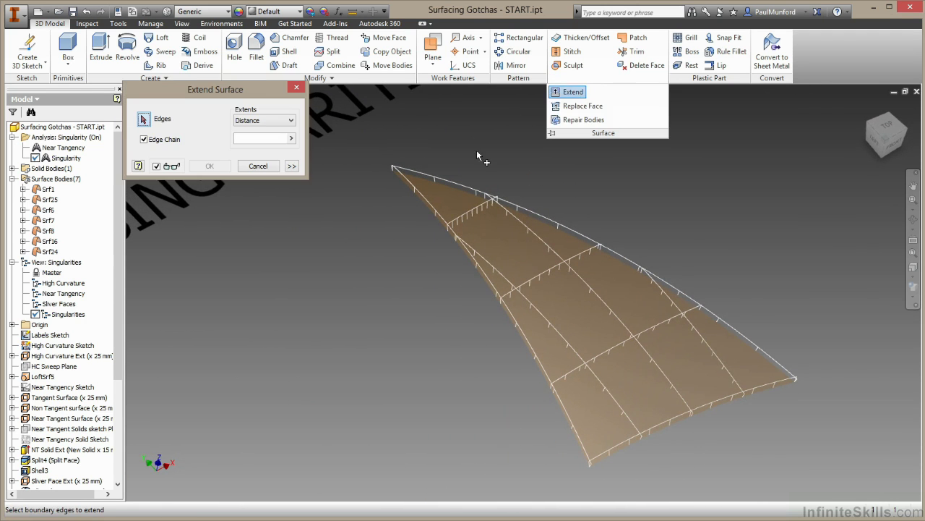
pyautogui.click(432, 217)
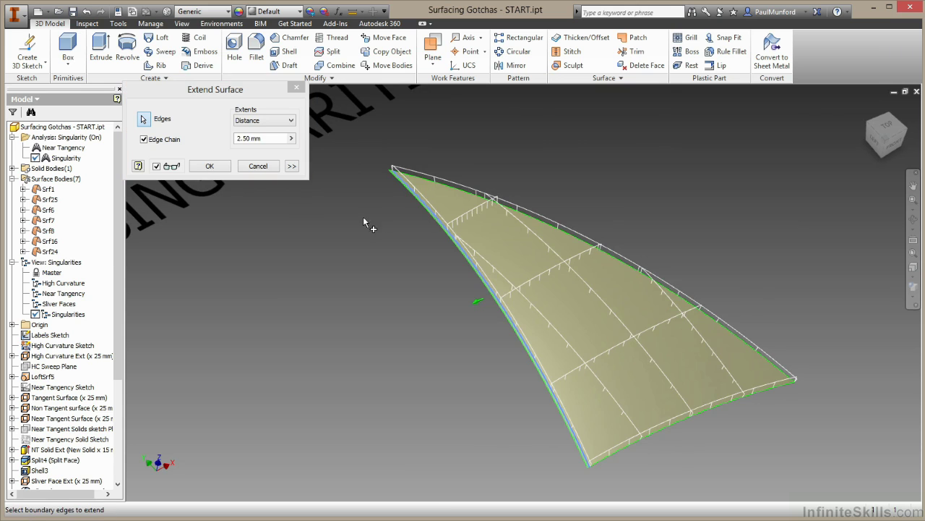
pyautogui.click(210, 167)
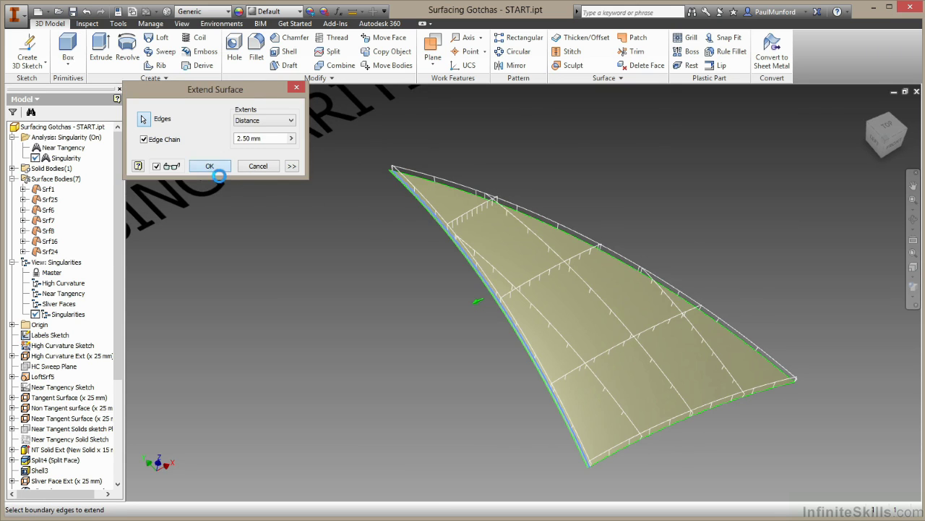